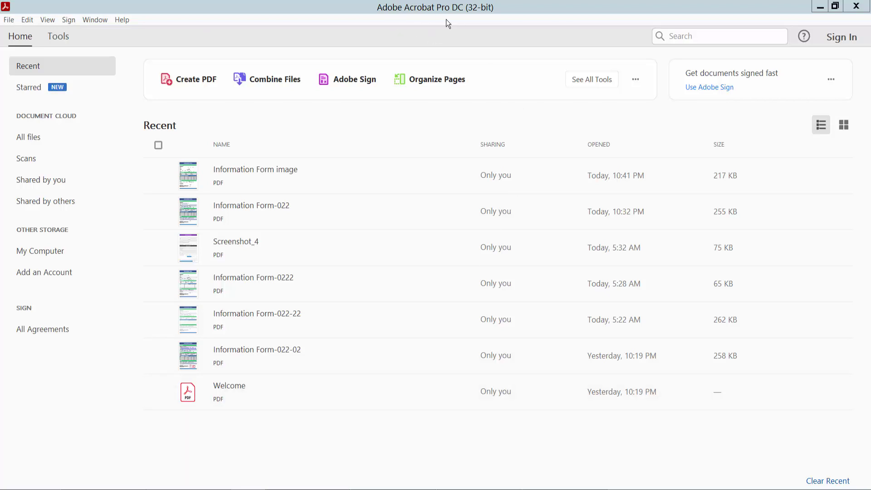
Open the Information Form image file from the Desktop, showing All Files (*.*) in the Open dialog
click(388, 116)
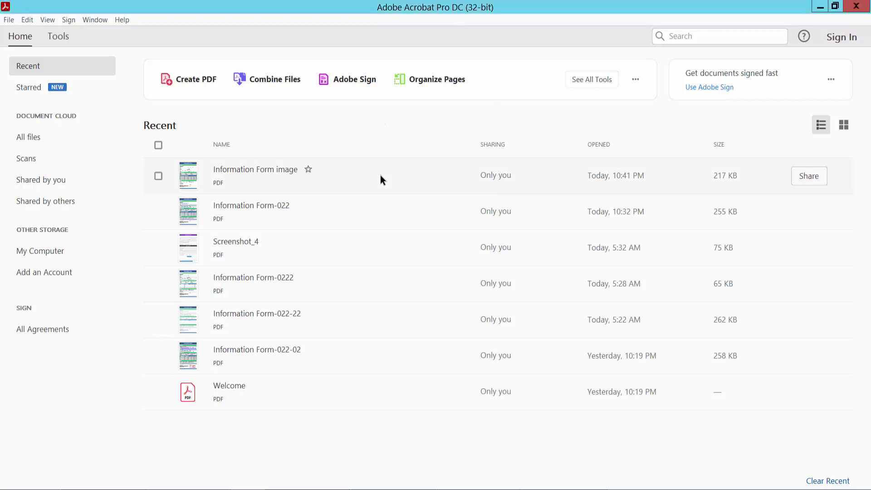
click(9, 21)
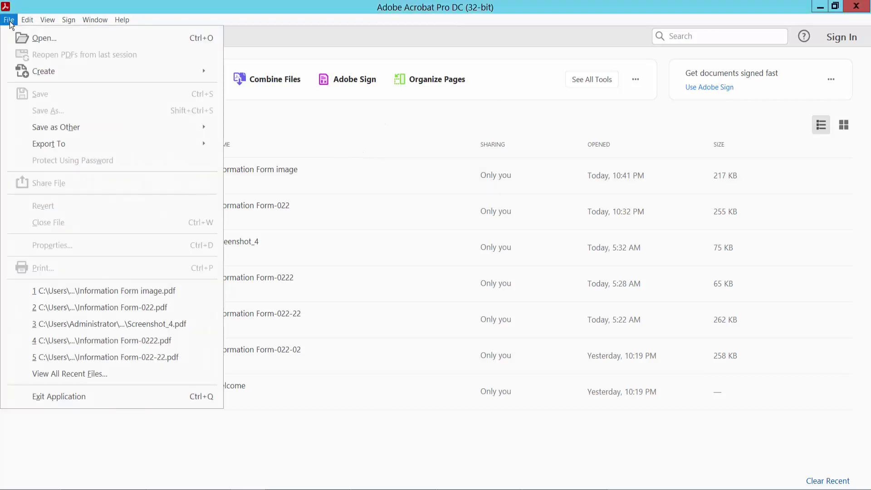
click(65, 40)
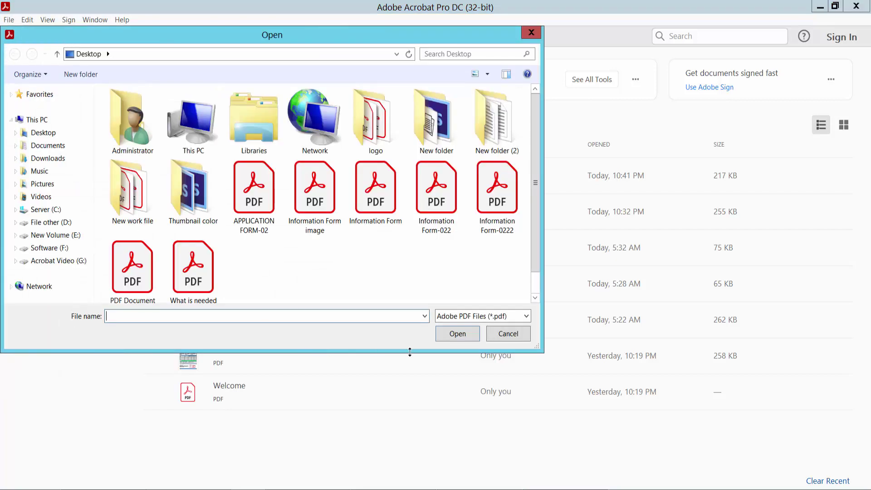
click(525, 317)
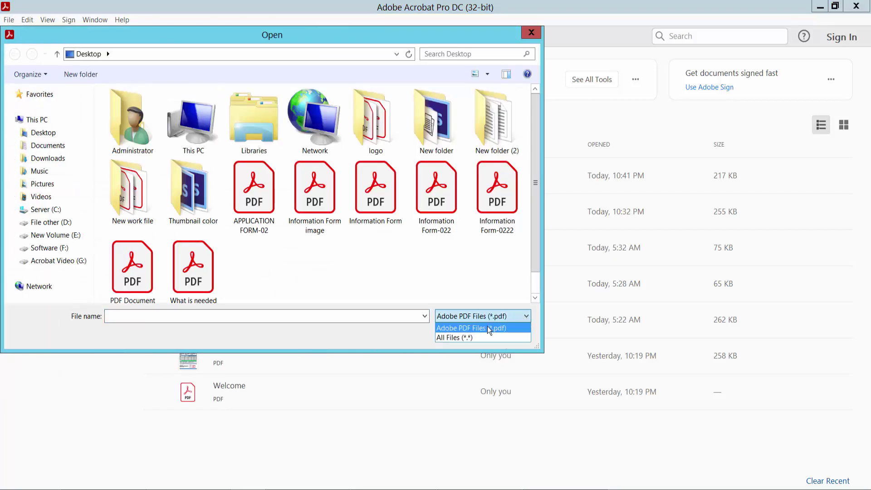
click(452, 338)
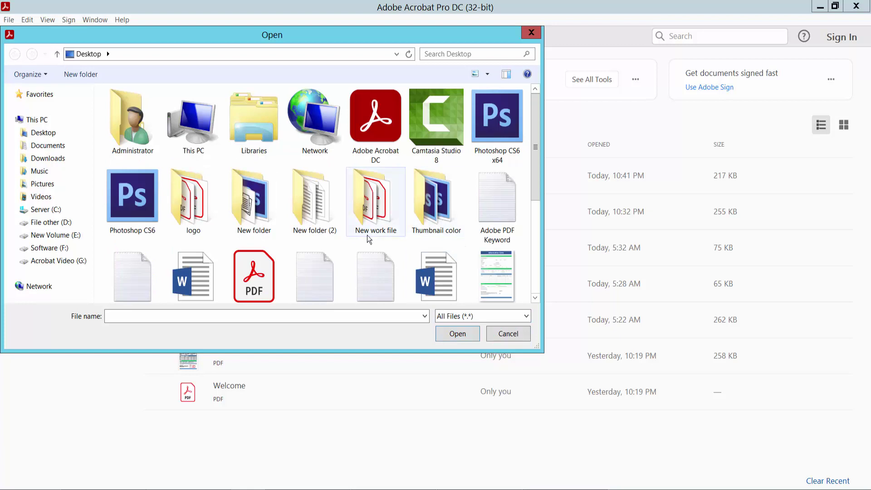
click(454, 273)
scroll(457, 241, down, 3)
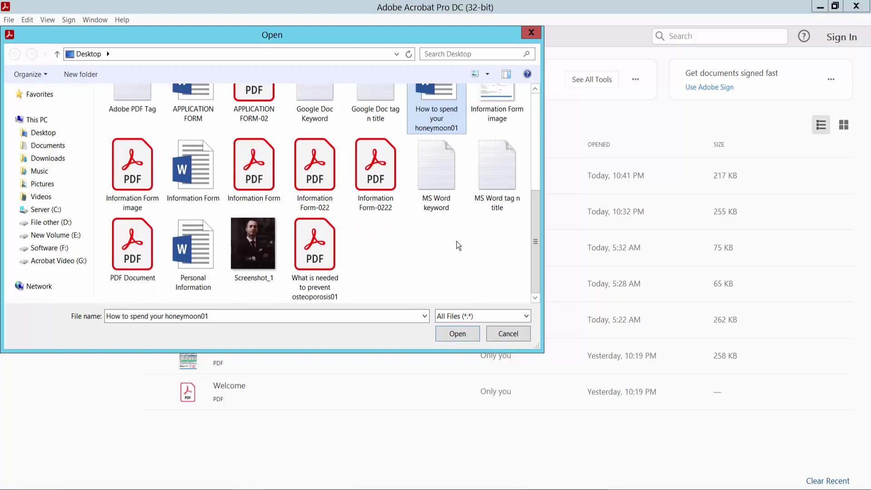
scroll(456, 236, up, 2)
click(493, 207)
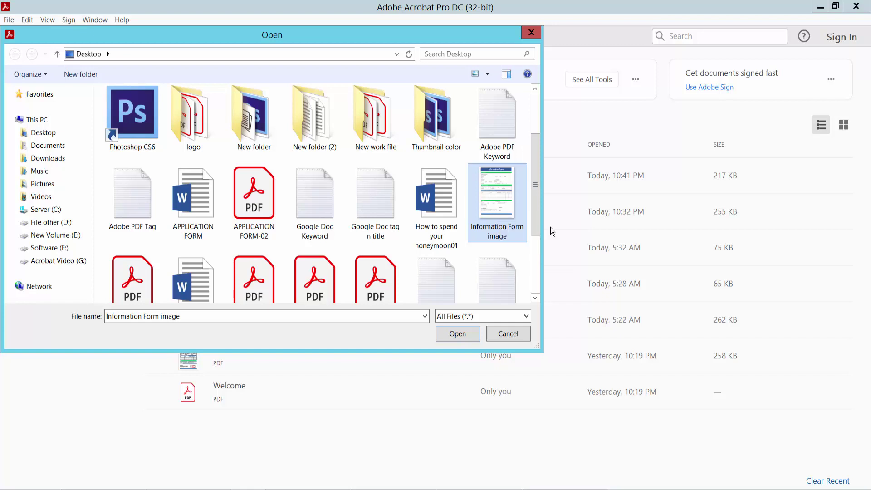
click(456, 335)
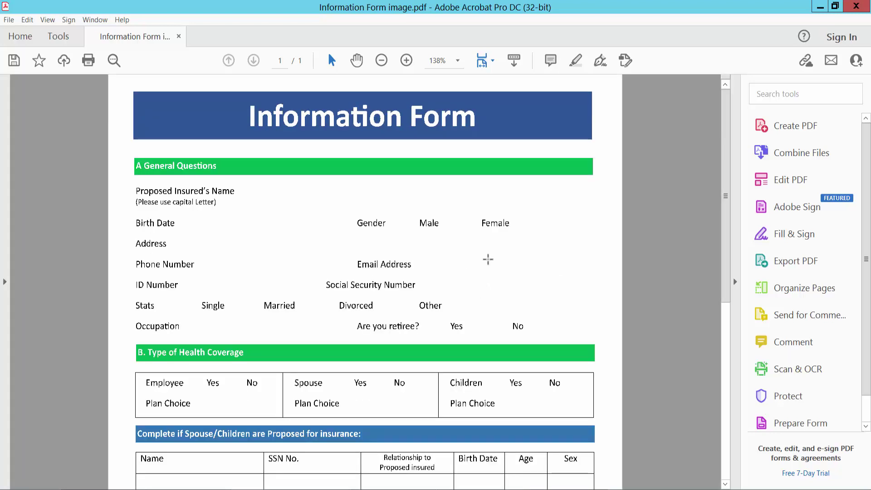
scroll(479, 265, down, 1)
scroll(476, 267, down, 3)
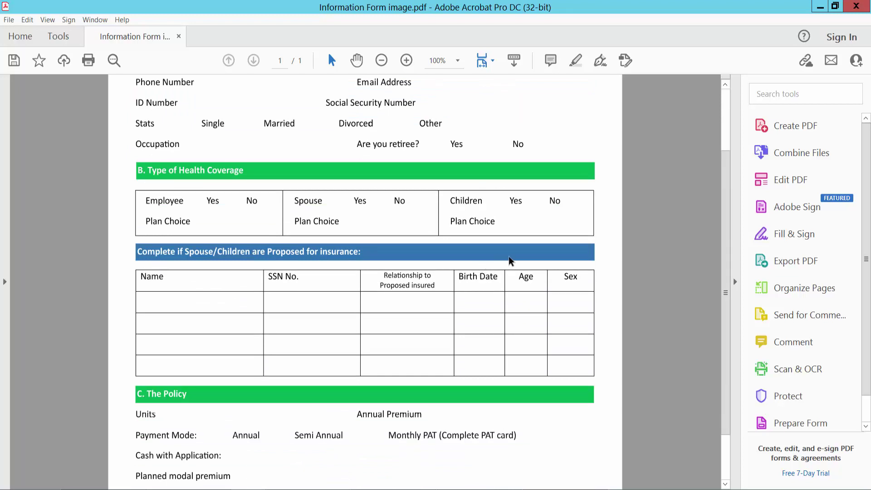
key(ctrl+minus)
scroll(476, 275, up, 3)
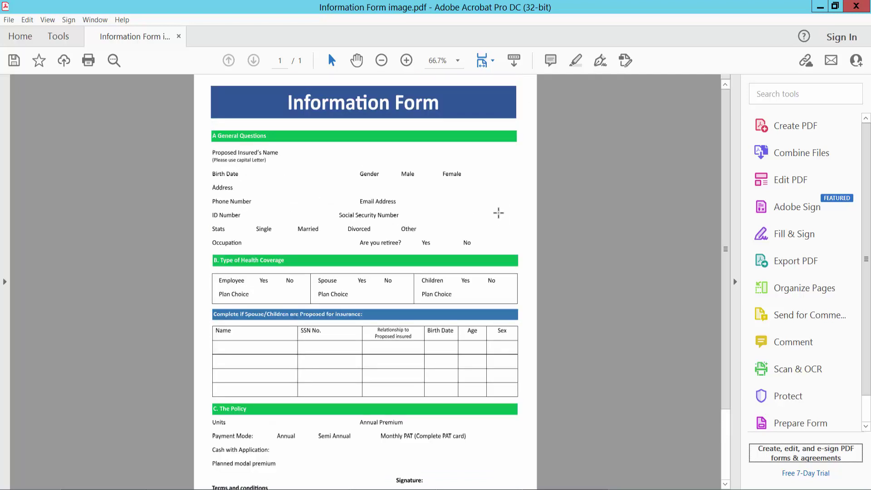
click(784, 182)
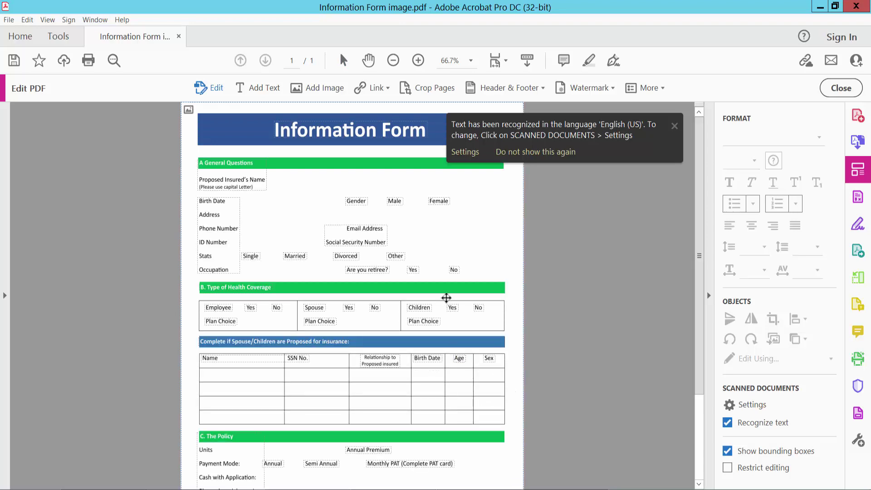
scroll(432, 220, down, 3)
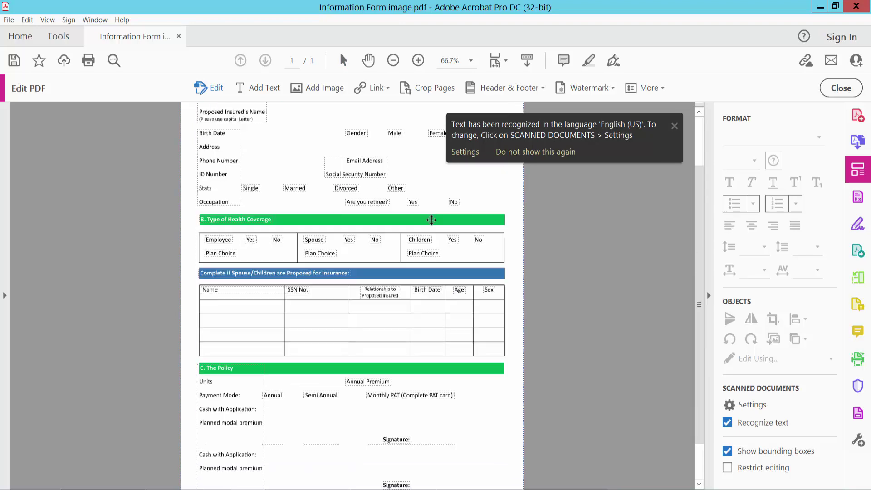
scroll(469, 323, down, 2)
click(466, 301)
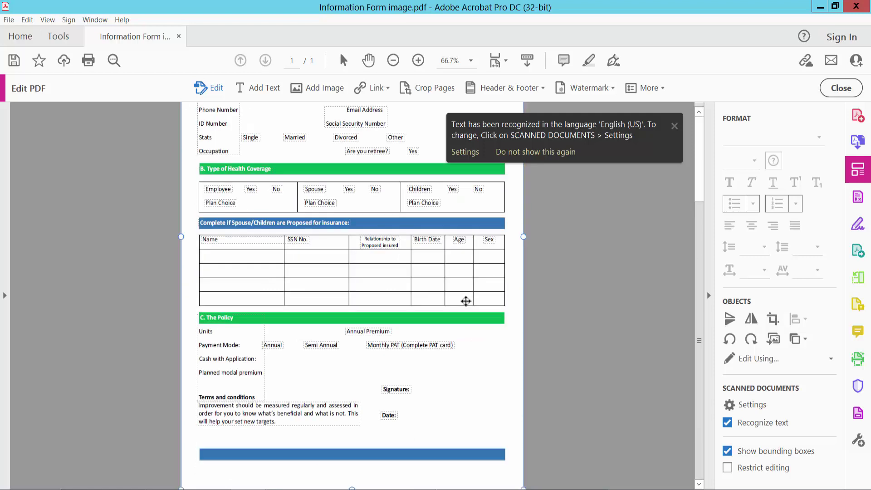
scroll(301, 257, up, 5)
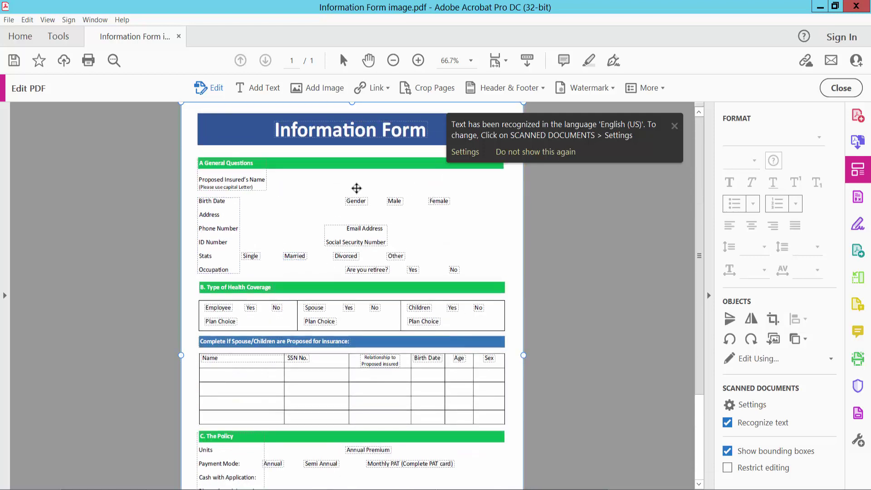
click(841, 88)
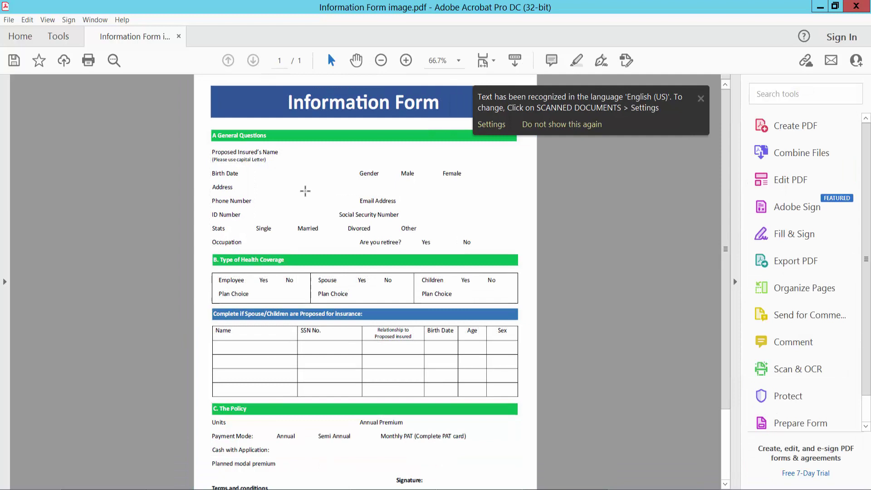
click(306, 191)
click(463, 198)
scroll(477, 255, down, 4)
scroll(390, 209, up, 4)
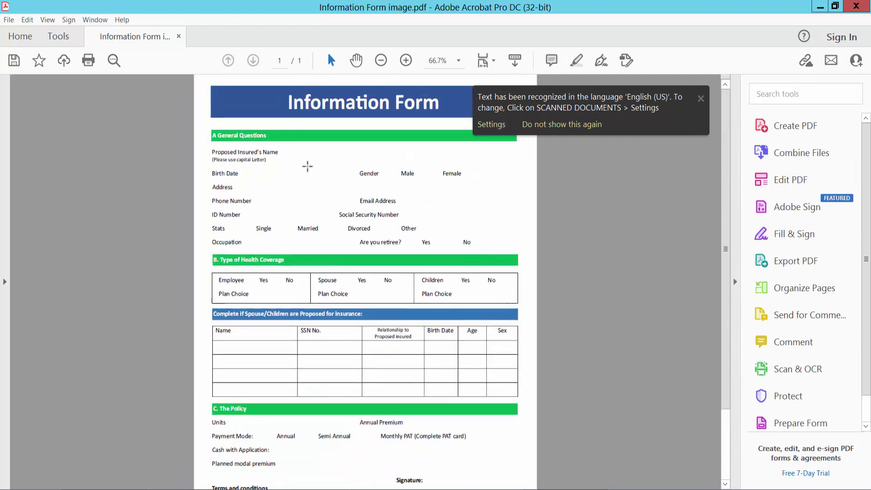
Start Prepare Form from the Tools list on this document
click(58, 38)
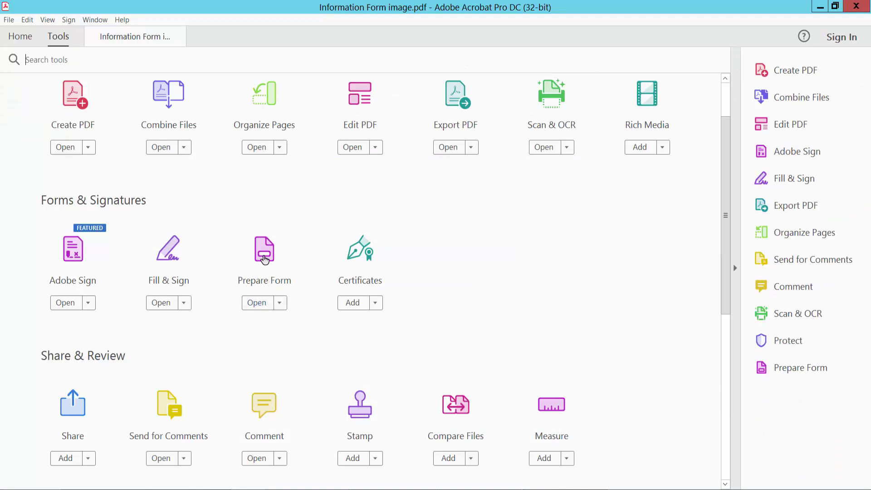
click(265, 259)
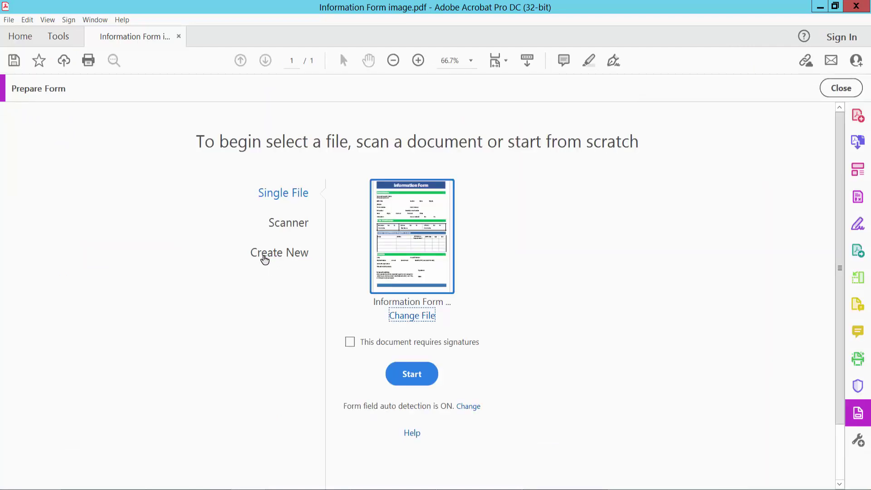
click(411, 372)
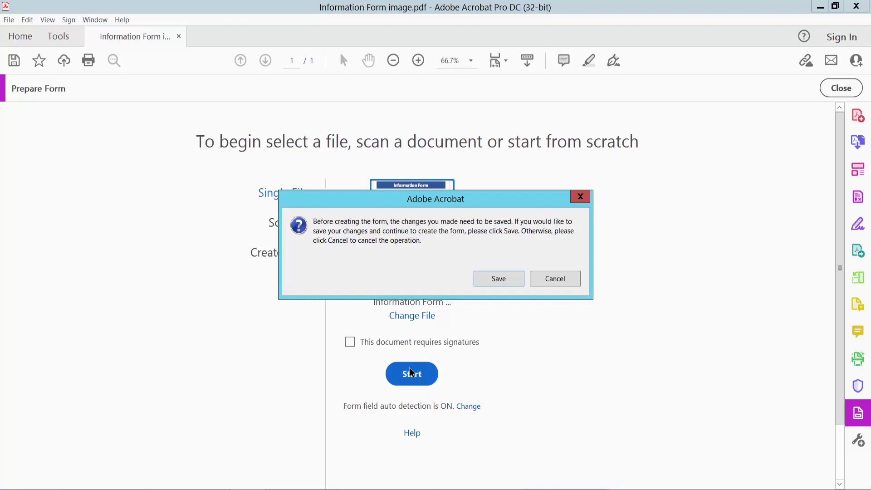
Save the file to the Desktop as Information Form image01.pdf
click(495, 279)
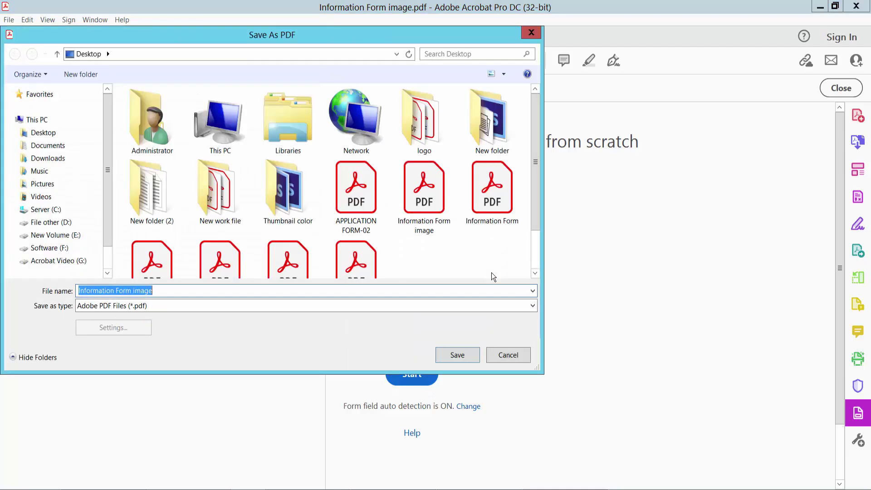
click(45, 133)
click(164, 289)
click(164, 290)
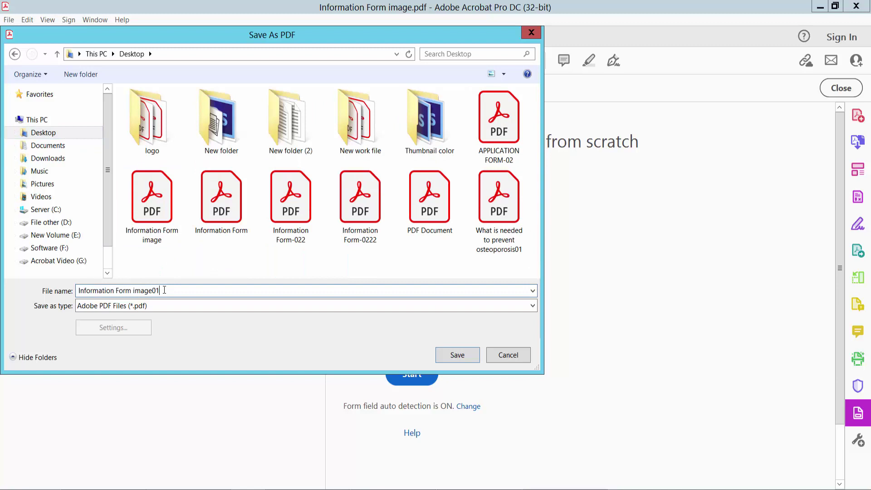
click(456, 355)
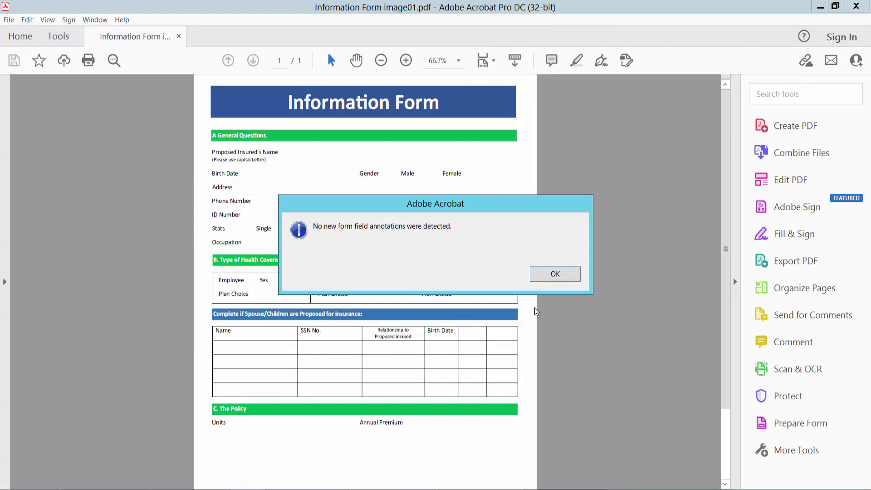
Dismiss the no-fields notice, zoom to 125%, and draw a text field beside Proposed Insured's Name
click(557, 275)
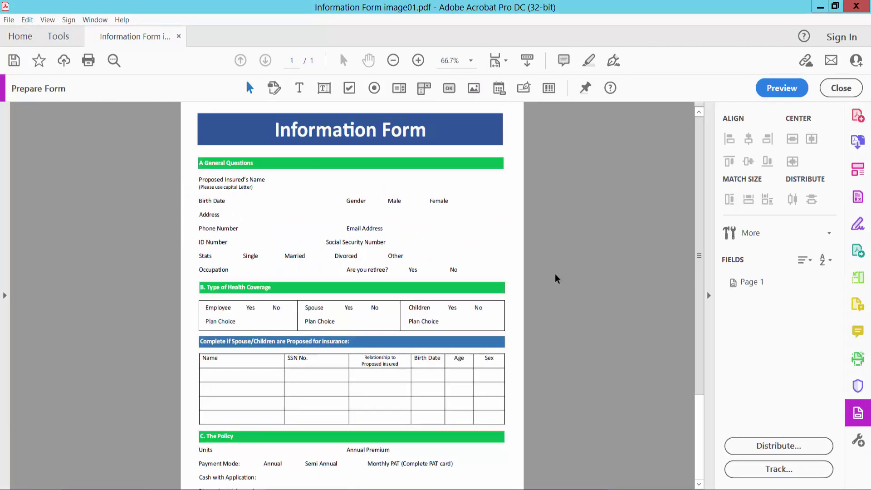
scroll(419, 363, down, 3)
scroll(423, 362, down, 1)
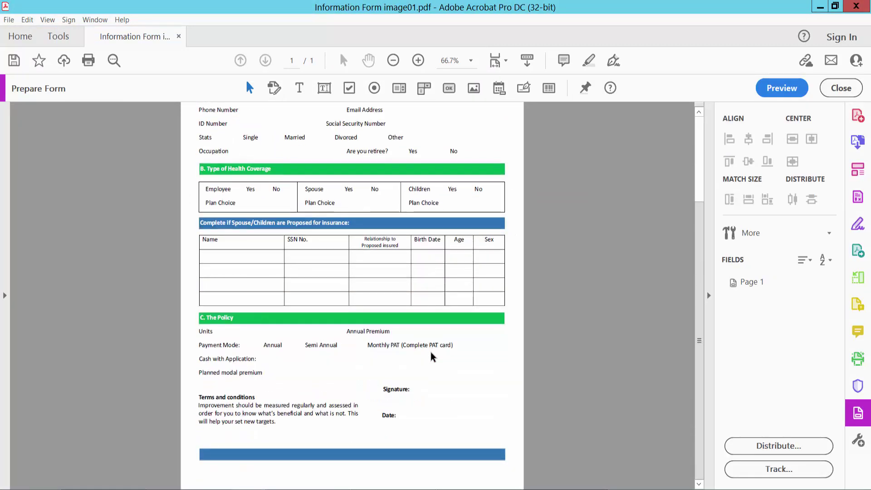
scroll(432, 354, up, 3)
scroll(459, 346, up, 2)
scroll(448, 325, up, 1)
scroll(467, 313, up, 2)
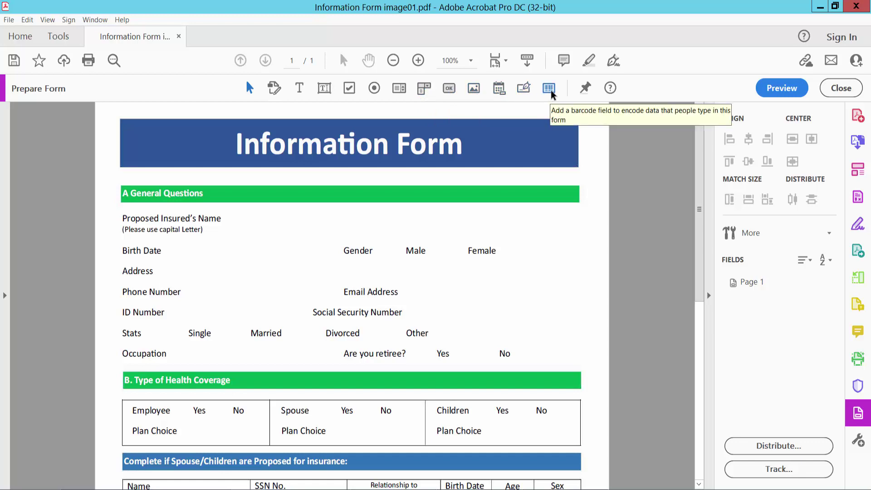
key(ctrl+equal)
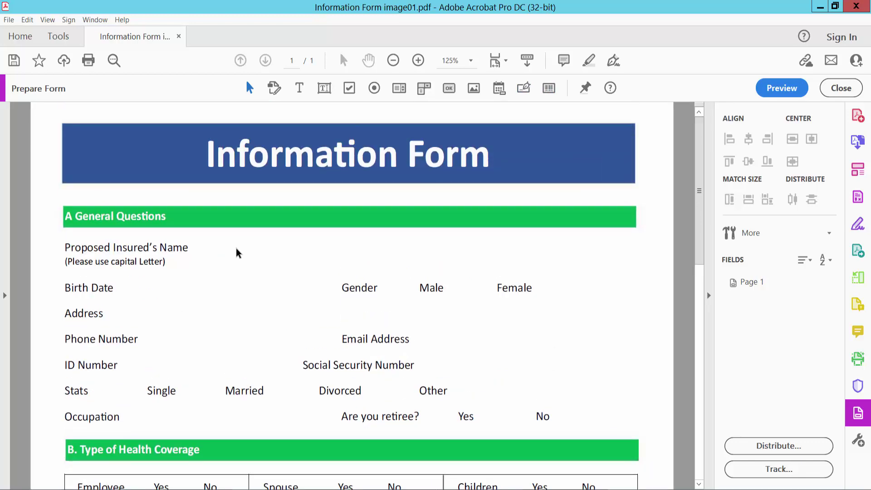
click(323, 90)
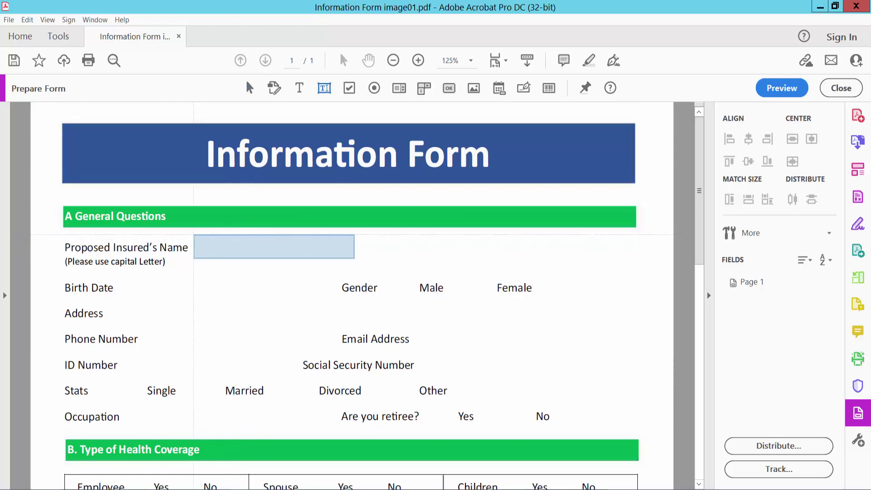
drag(191, 235, 518, 261)
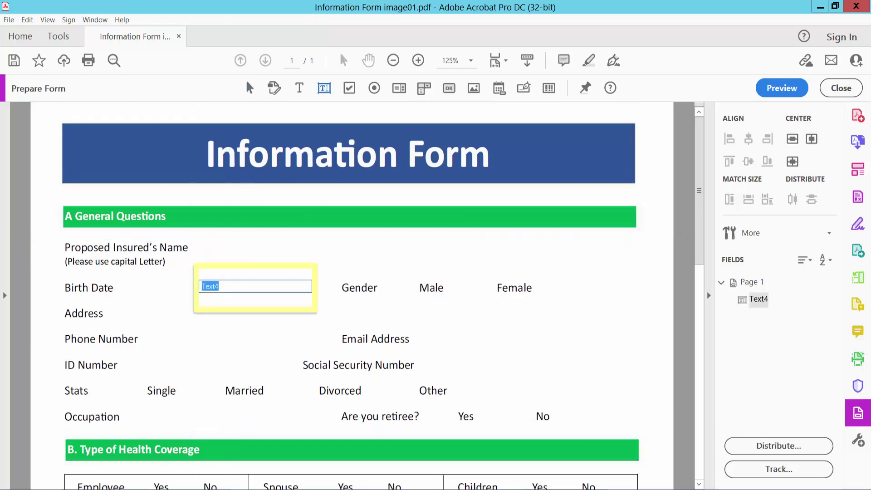
Open Text4's properties and keep the field Visible on the General tab
double_click(276, 250)
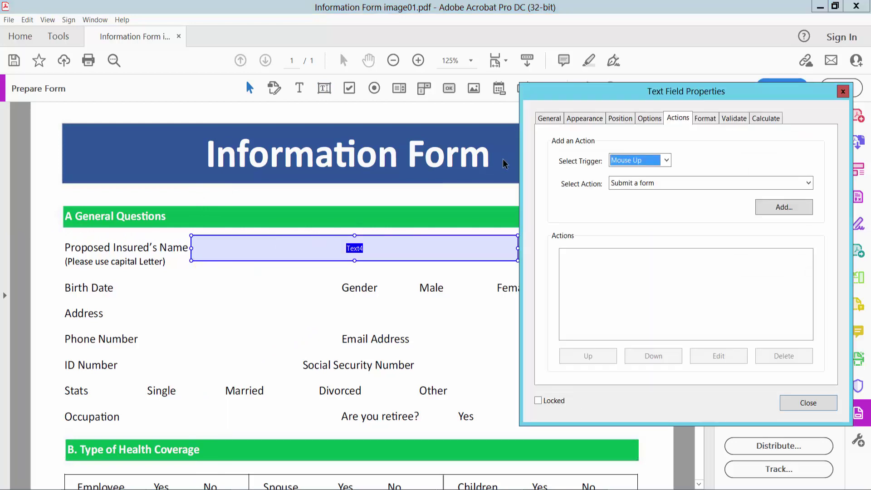
drag(574, 97, 511, 103)
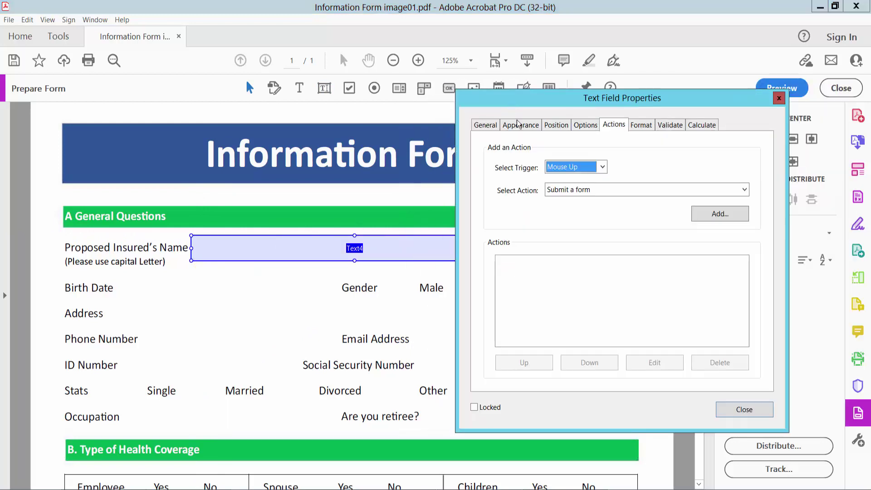
click(485, 126)
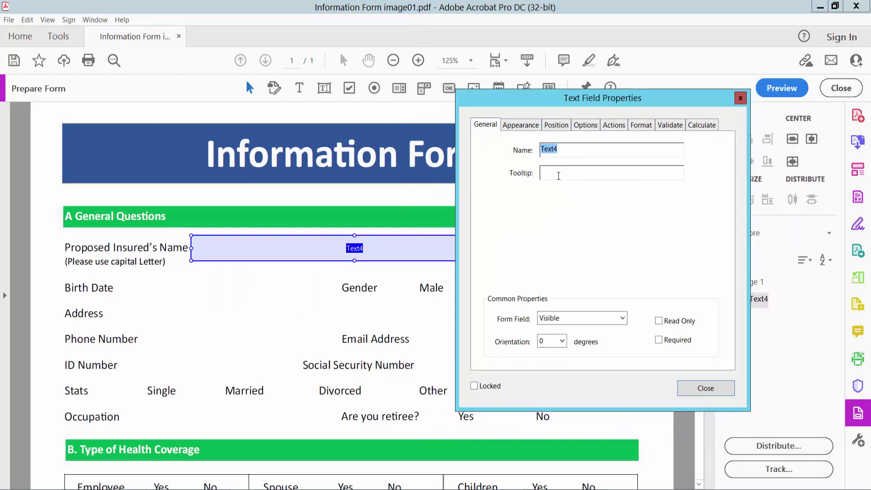
click(557, 176)
click(622, 319)
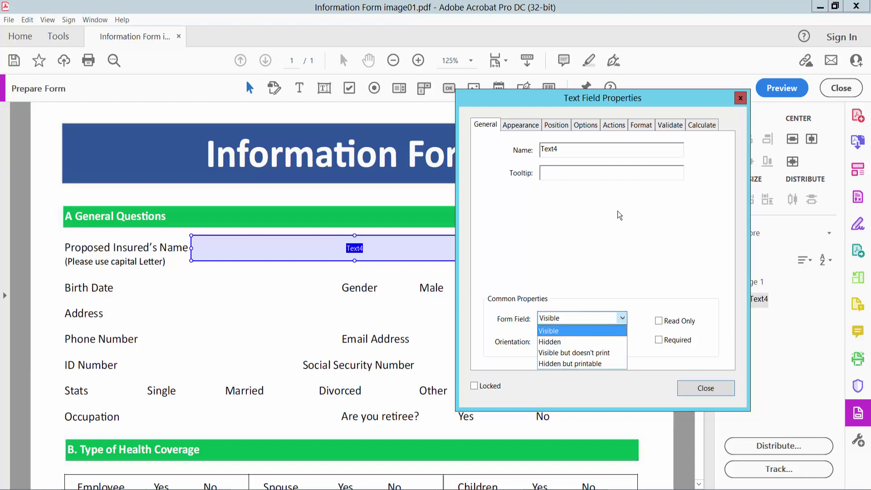
key(Return)
Give Text4 a thin, solid green border with a white fill
click(522, 127)
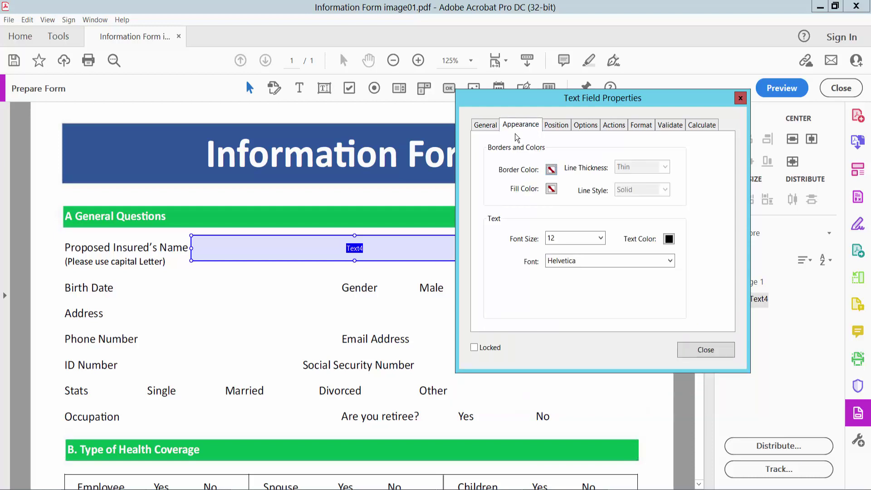
click(552, 171)
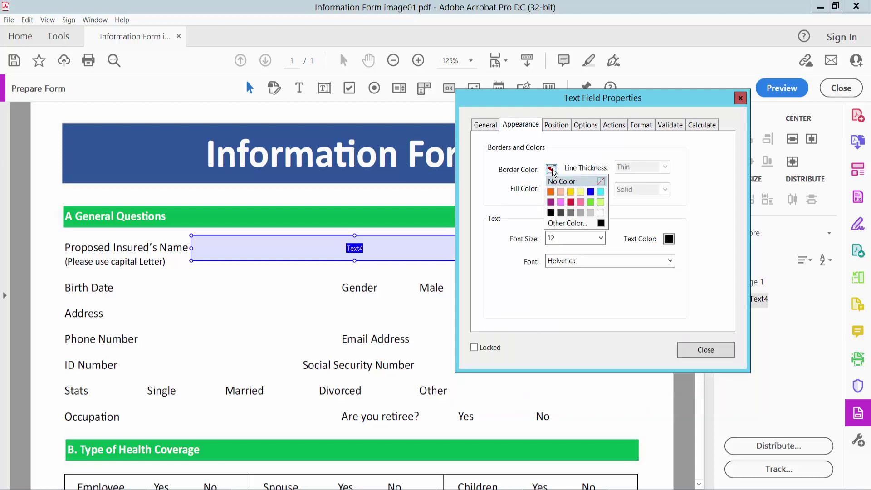
click(590, 207)
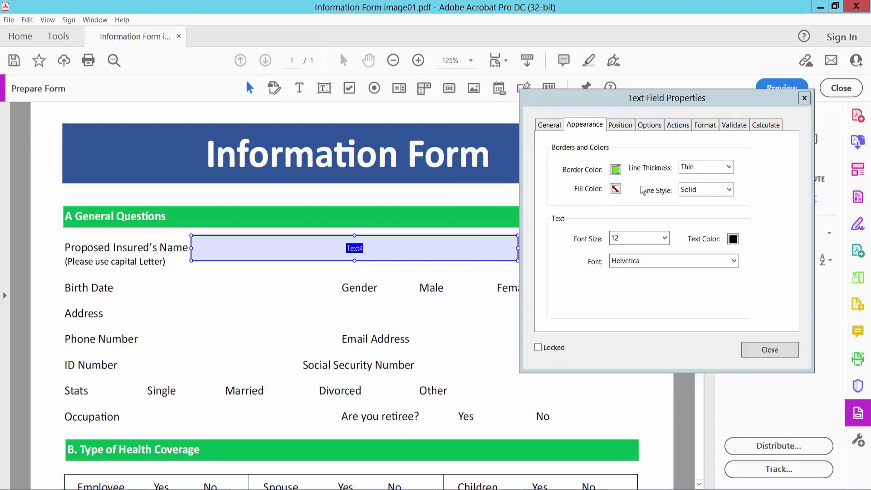
click(730, 170)
click(729, 170)
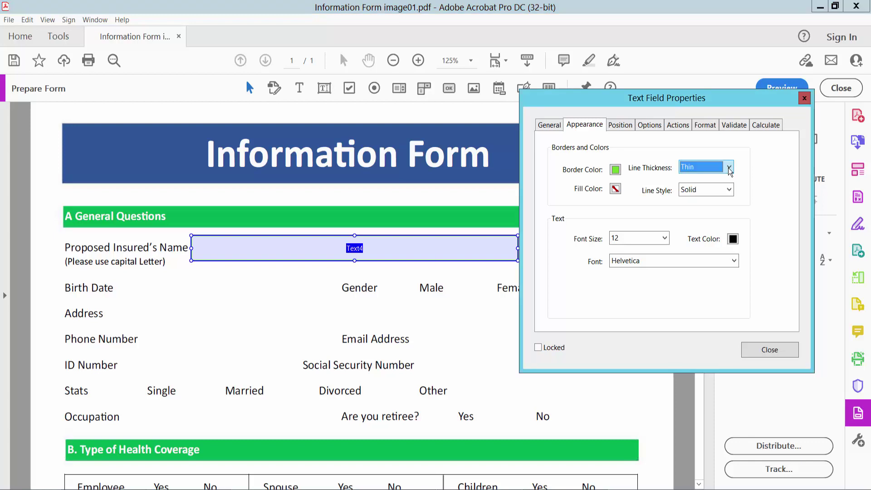
click(615, 189)
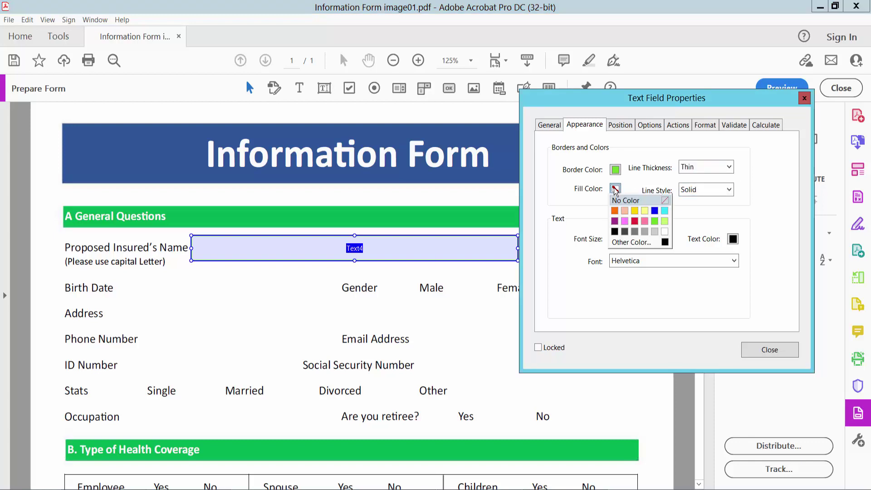
click(664, 232)
click(729, 189)
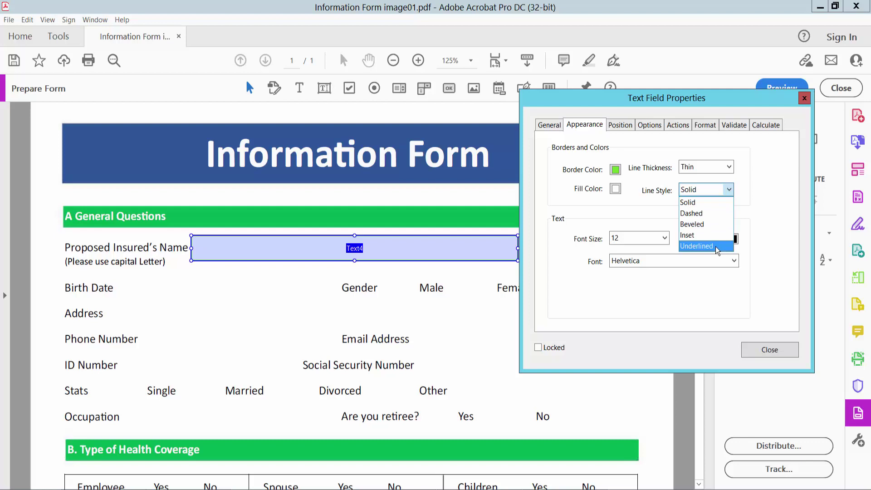
click(706, 203)
Set Text4's text to Auto font size, black colour and Times Bold
click(665, 238)
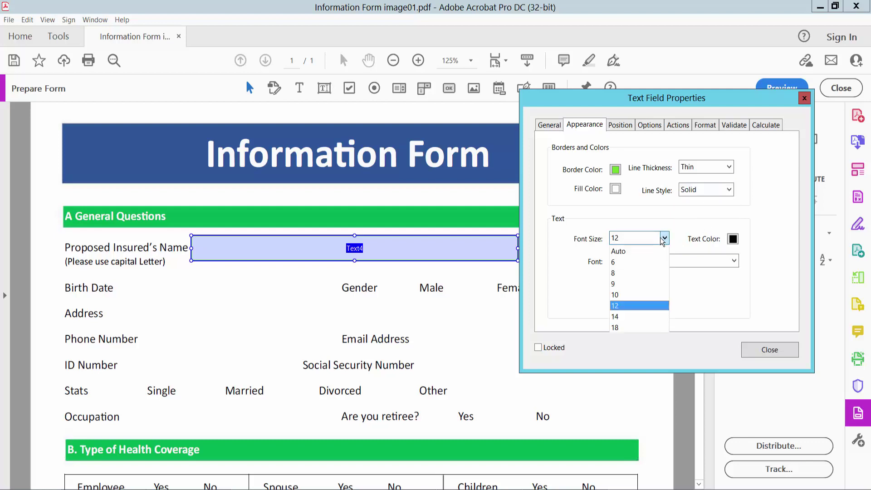
click(635, 250)
click(733, 239)
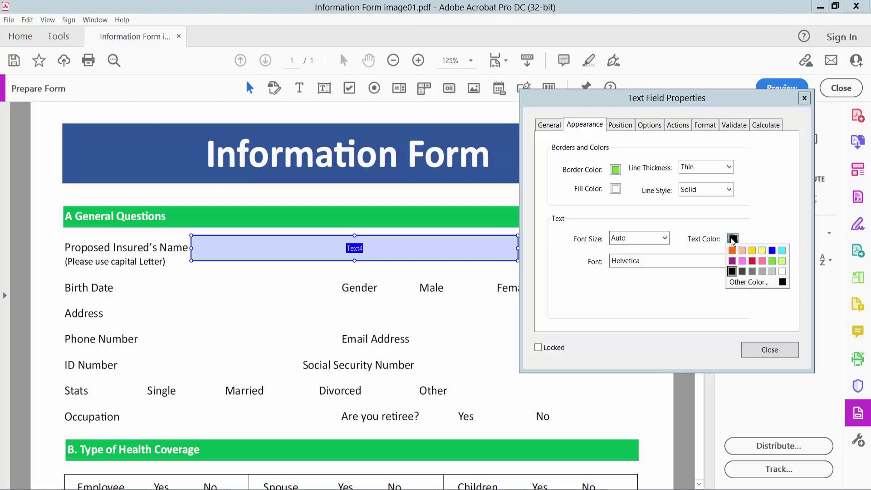
click(733, 239)
click(734, 261)
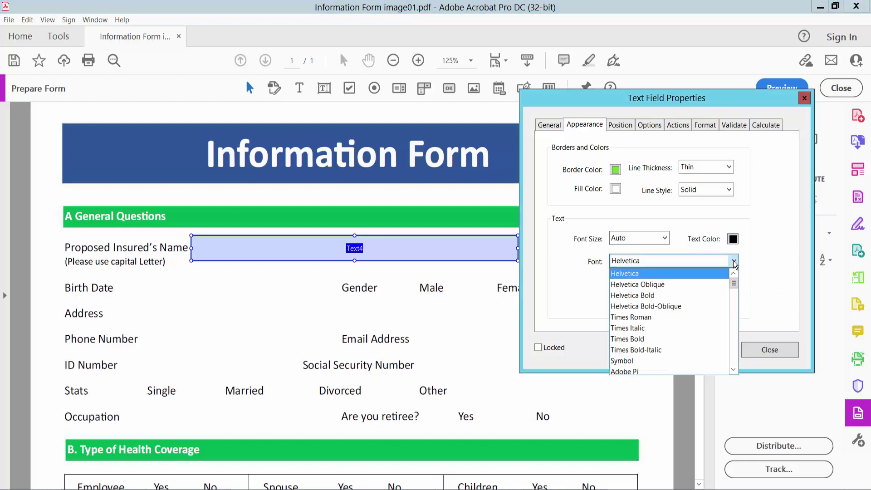
click(634, 339)
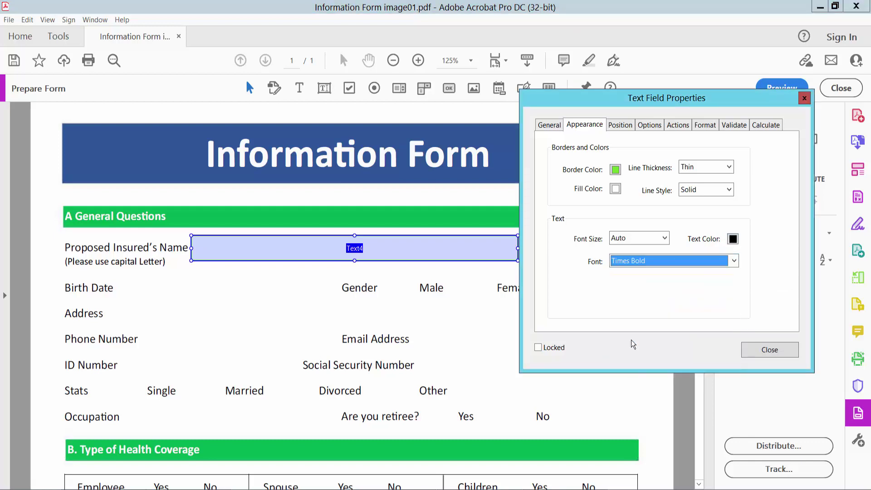
Centre Text4's text alignment and close its properties
click(650, 126)
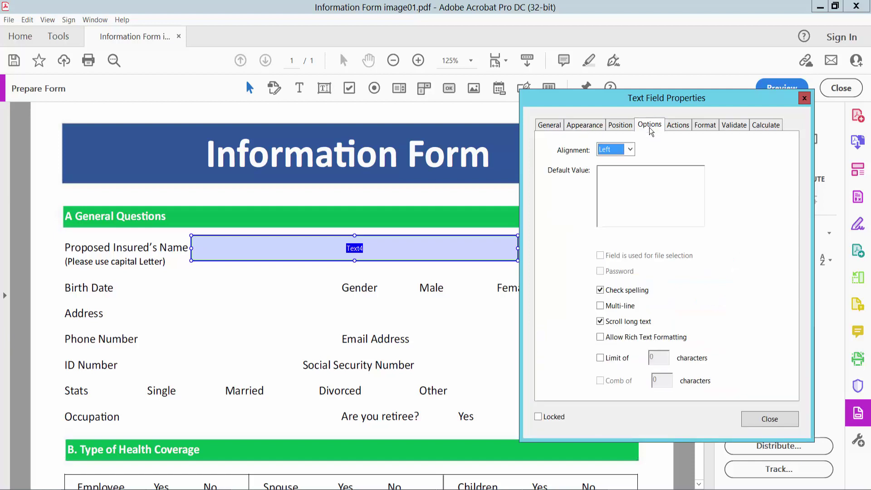
click(629, 150)
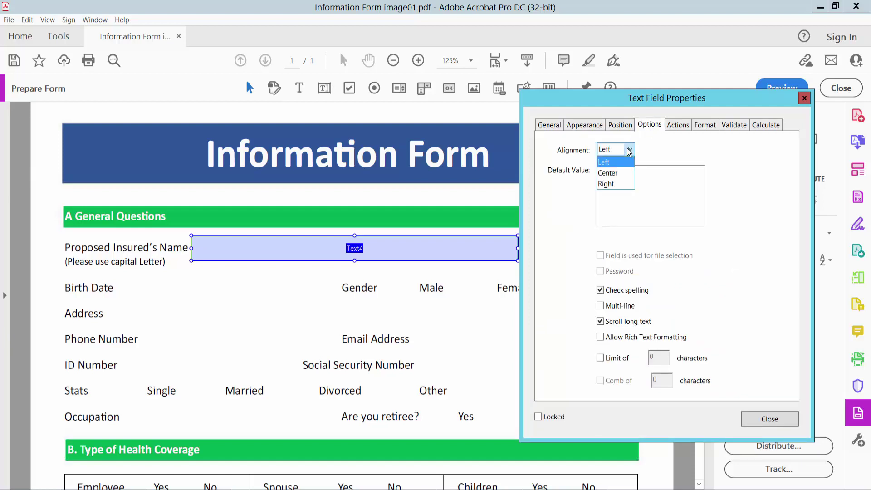
click(611, 173)
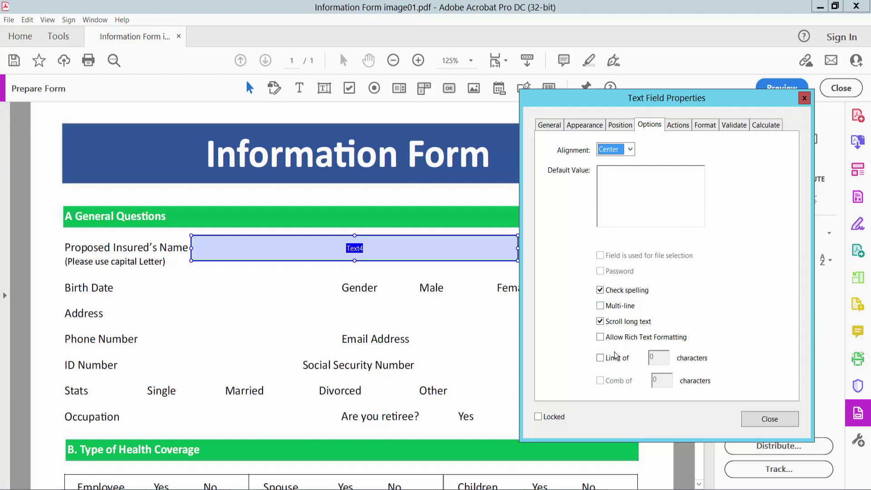
click(770, 420)
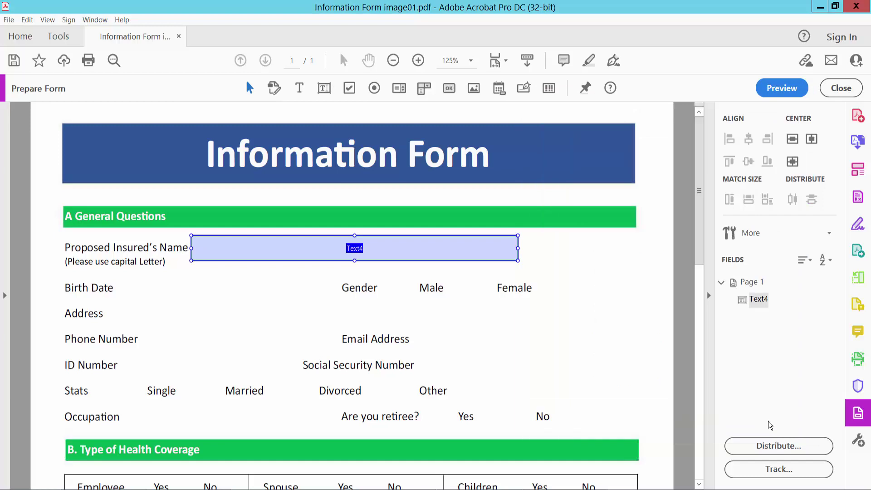
Preview the form and enter 'type text here' in the name field as a test
click(782, 88)
click(388, 248)
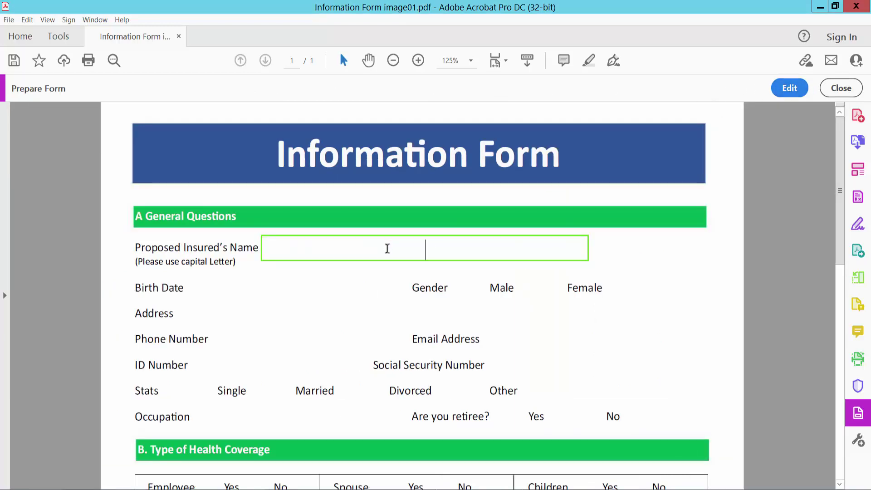
text(type text here)
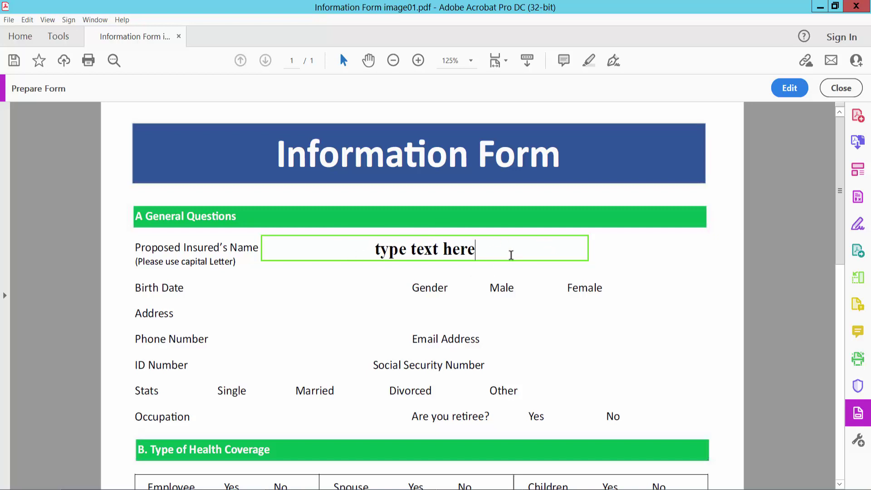
scroll(638, 178, down, 1)
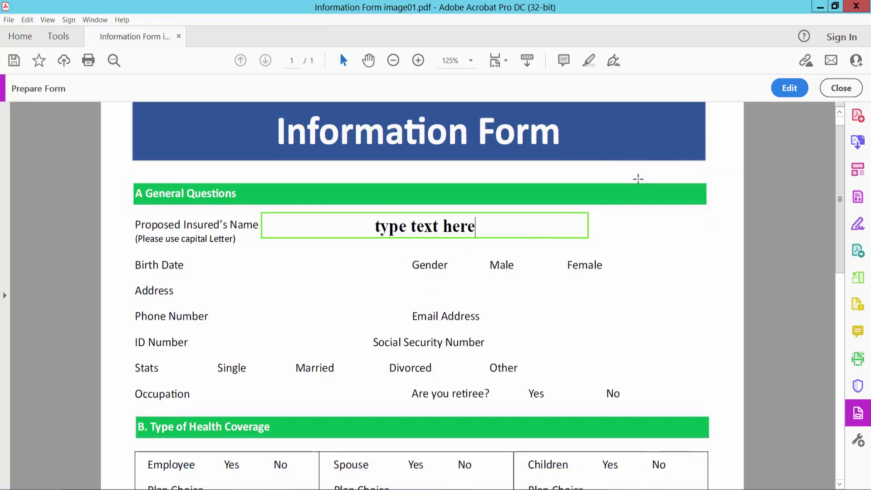
Place a date field beside Birth Date and open its properties
click(788, 88)
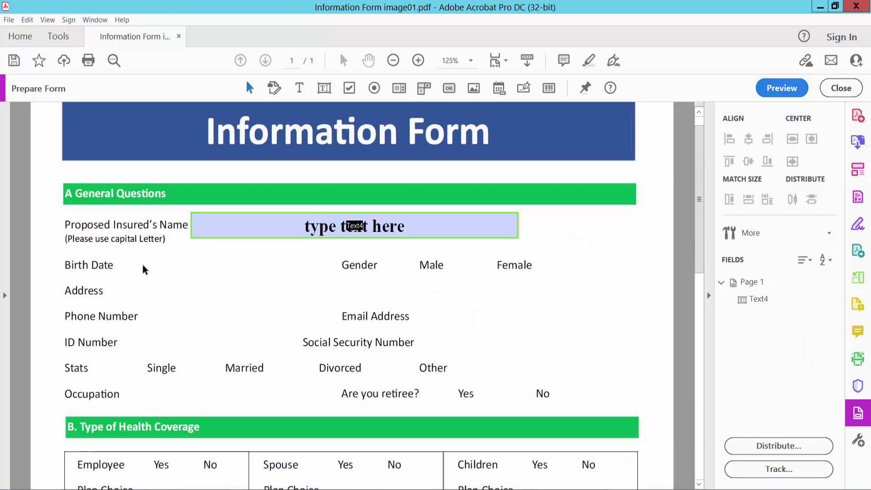
click(498, 89)
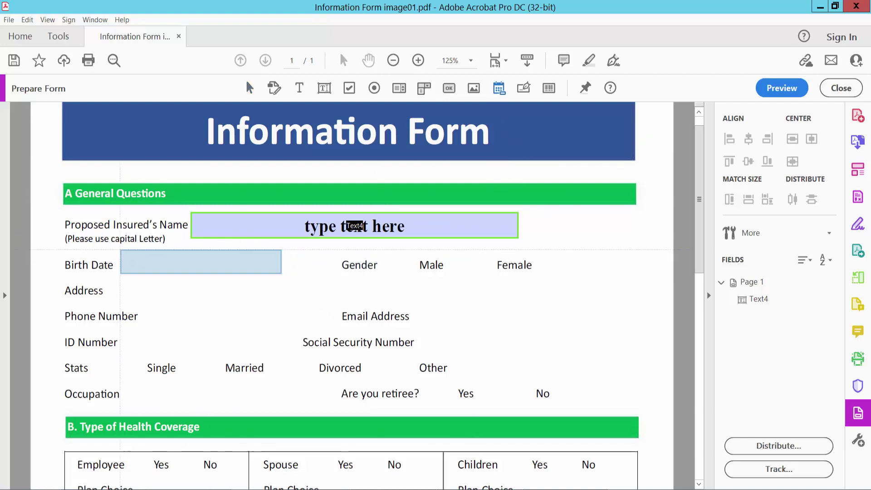
click(118, 253)
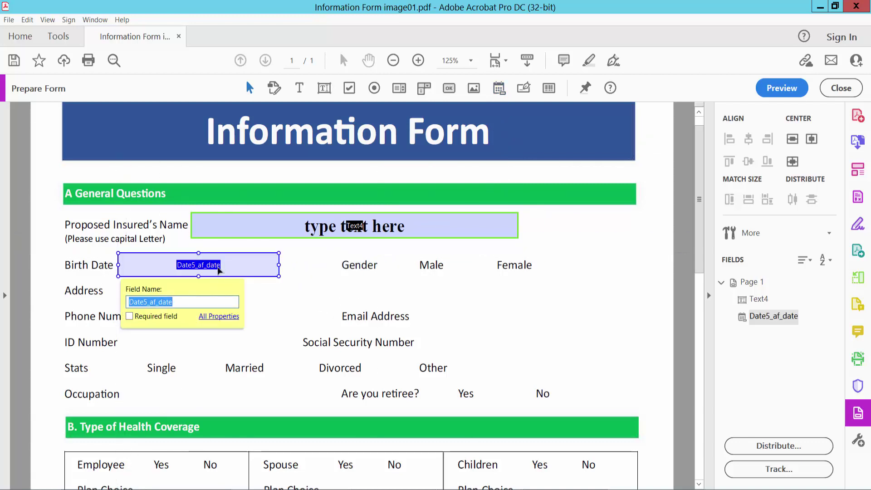
right_click(226, 260)
click(241, 186)
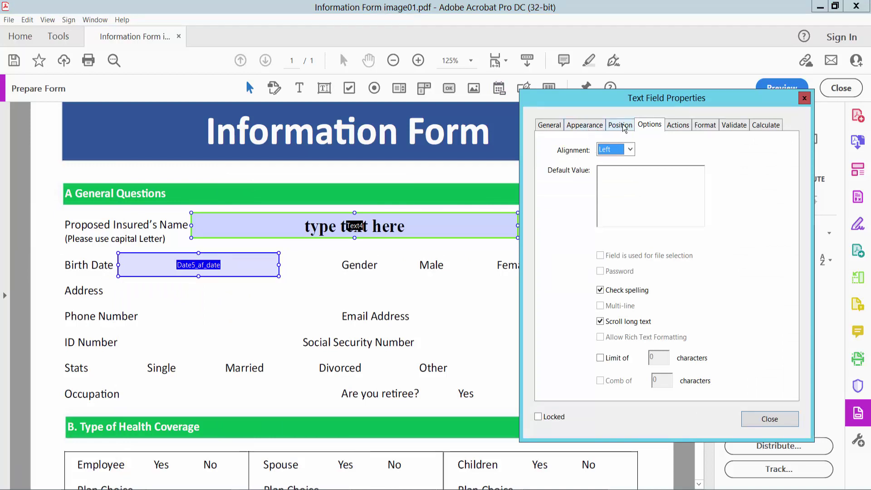
Give the date field dd-mmm-yyyy format and centred text alignment
click(706, 126)
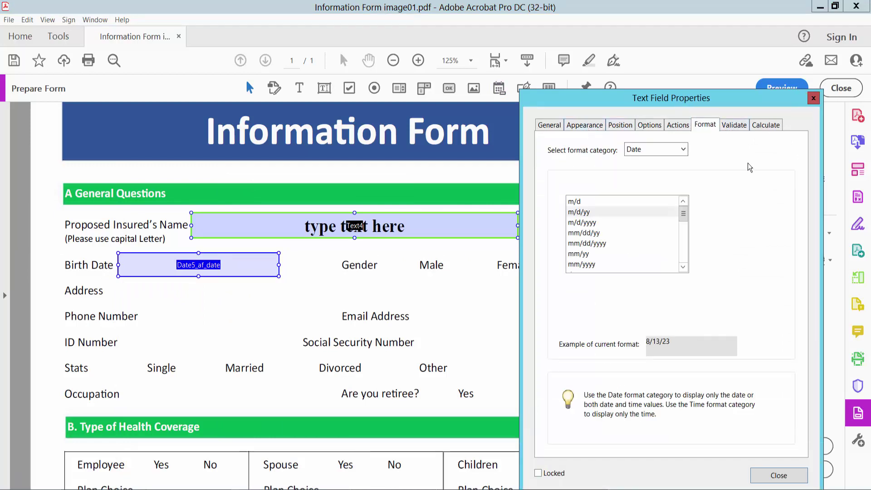
drag(688, 216, 685, 238)
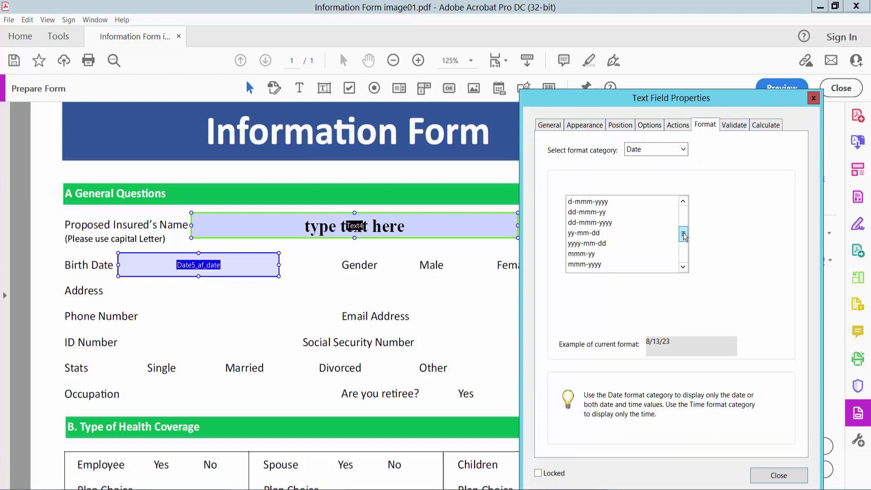
click(618, 222)
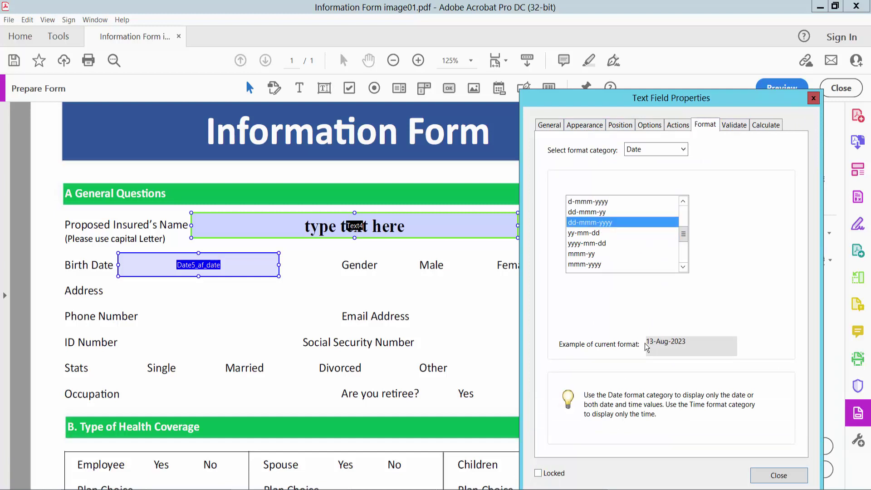
click(644, 128)
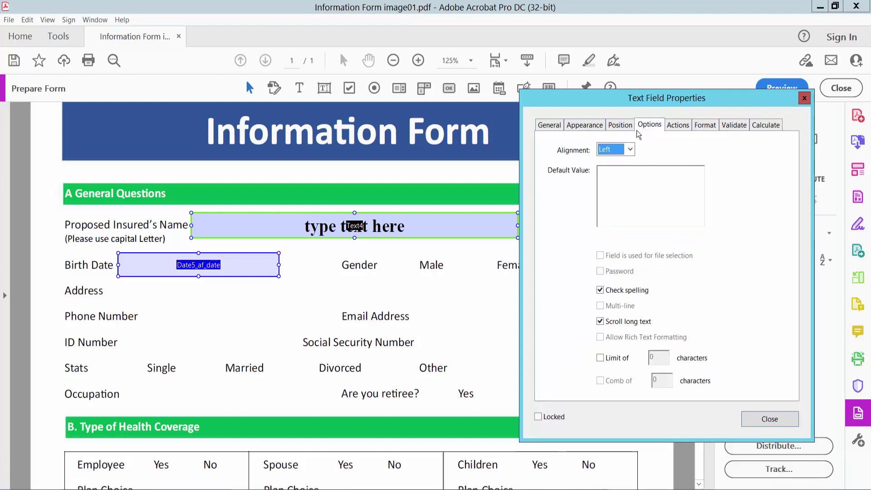
click(612, 150)
click(609, 174)
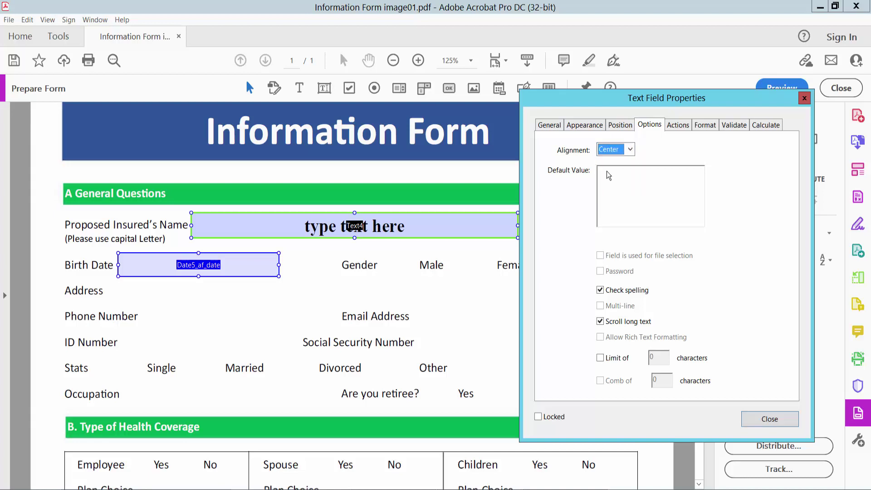
click(769, 420)
Test the Birth Date calendar in preview, ending with 31-Aug-2023 entered
click(782, 88)
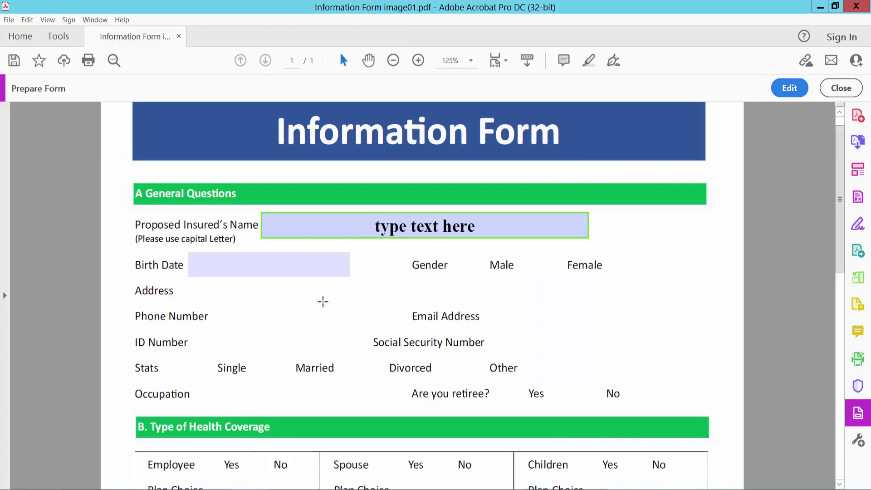
click(309, 273)
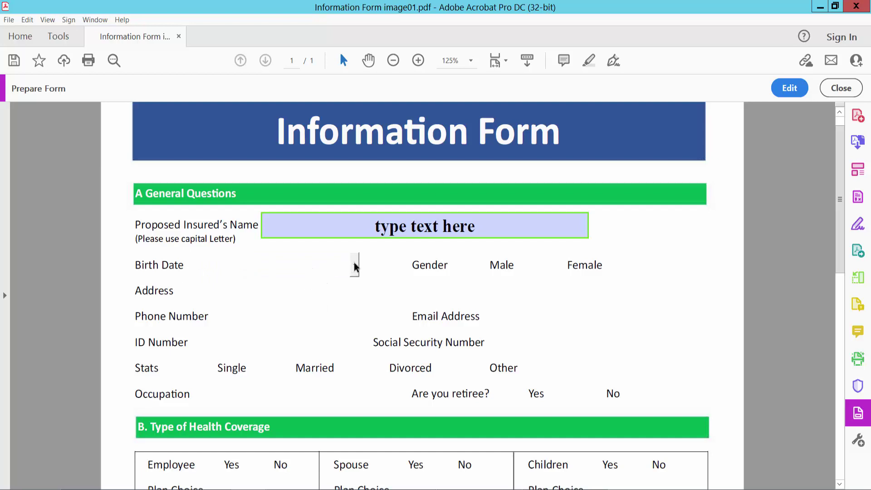
click(354, 265)
click(289, 339)
click(319, 267)
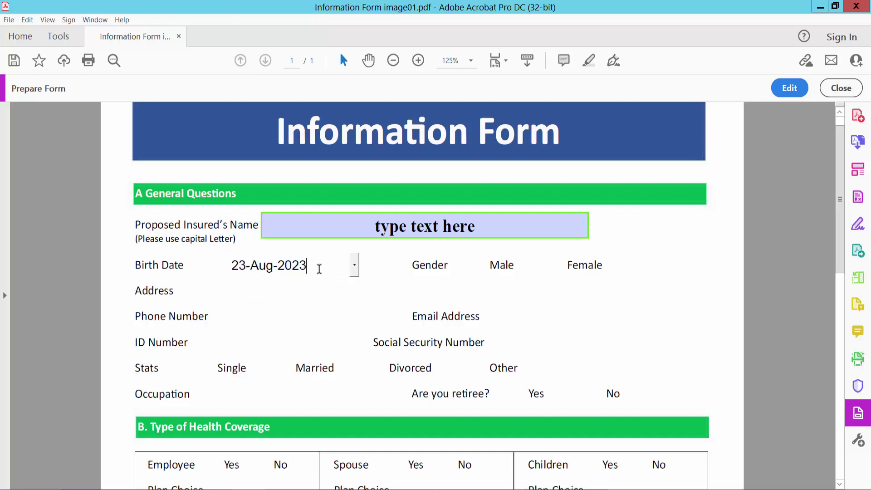
drag(350, 266, 199, 263)
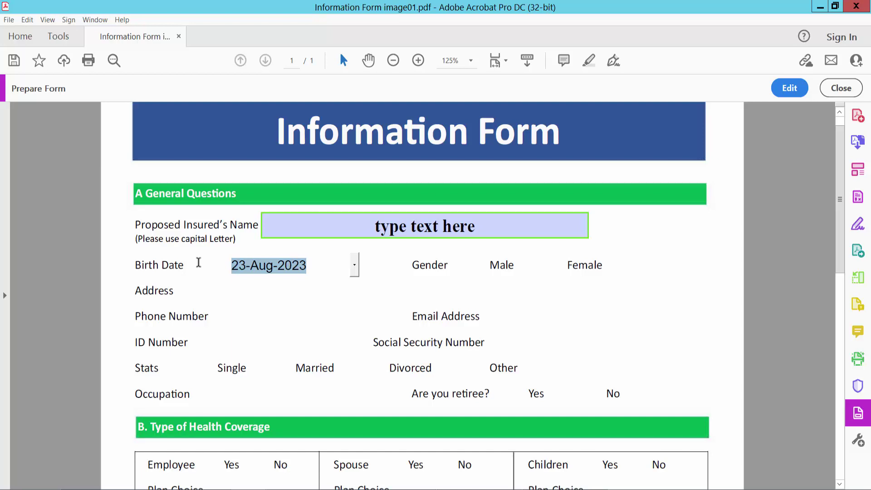
click(356, 270)
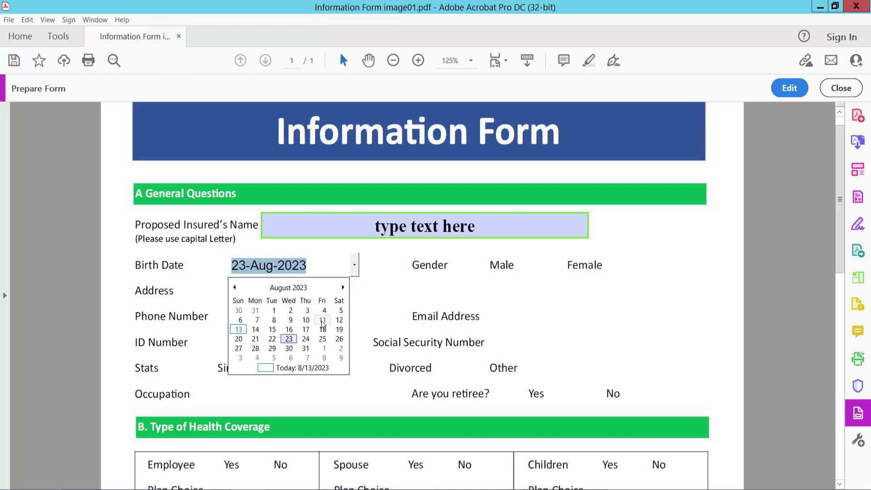
click(306, 348)
click(358, 312)
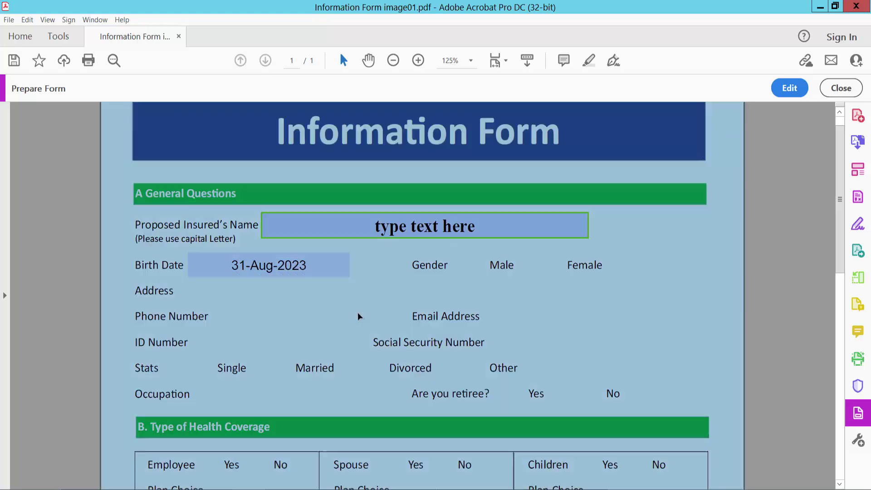
Draw check boxes beside Male and Female, then select both together
click(789, 89)
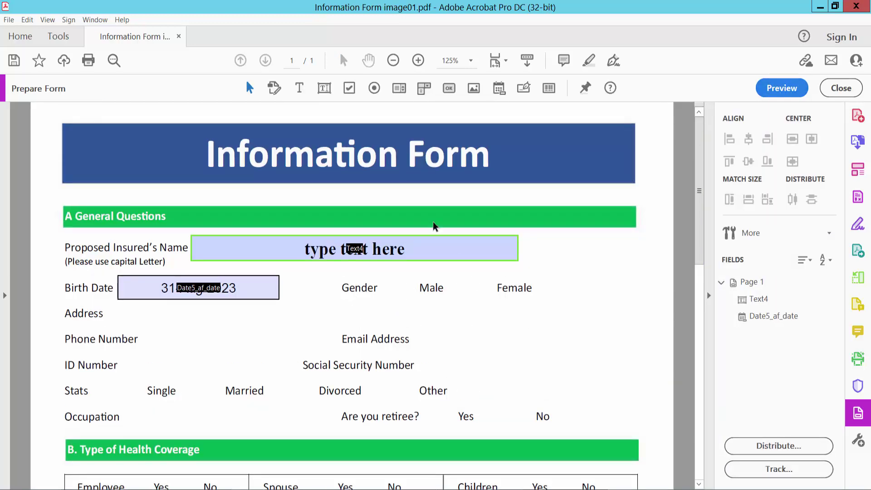
click(349, 89)
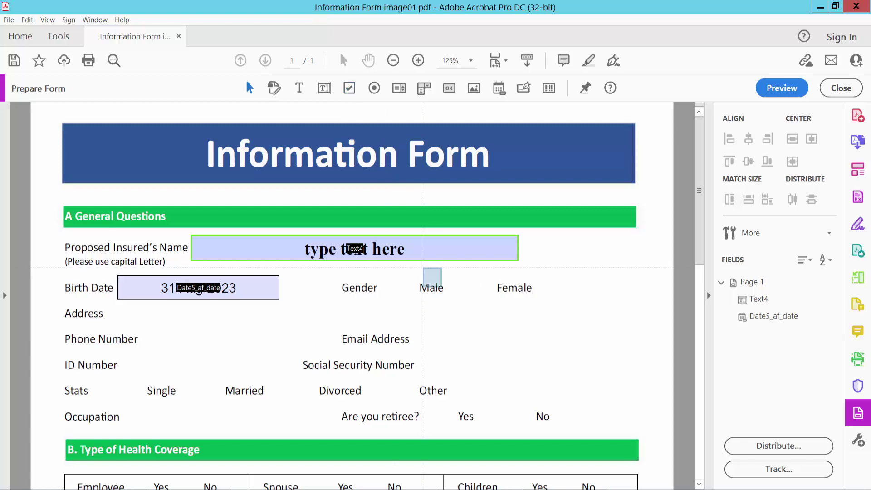
drag(389, 277, 417, 303)
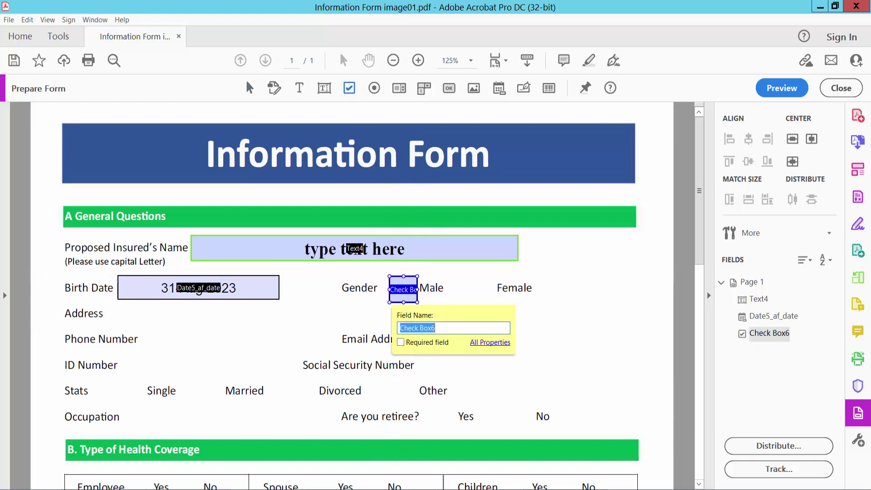
click(350, 88)
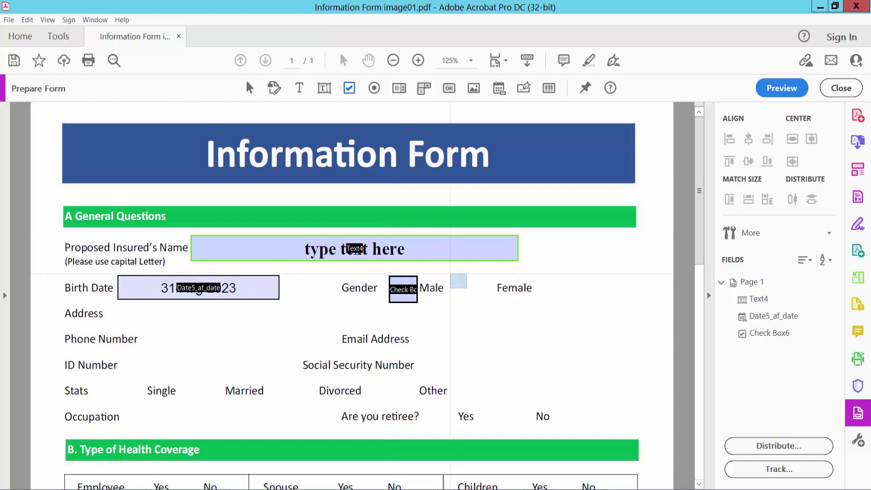
drag(451, 273, 490, 306)
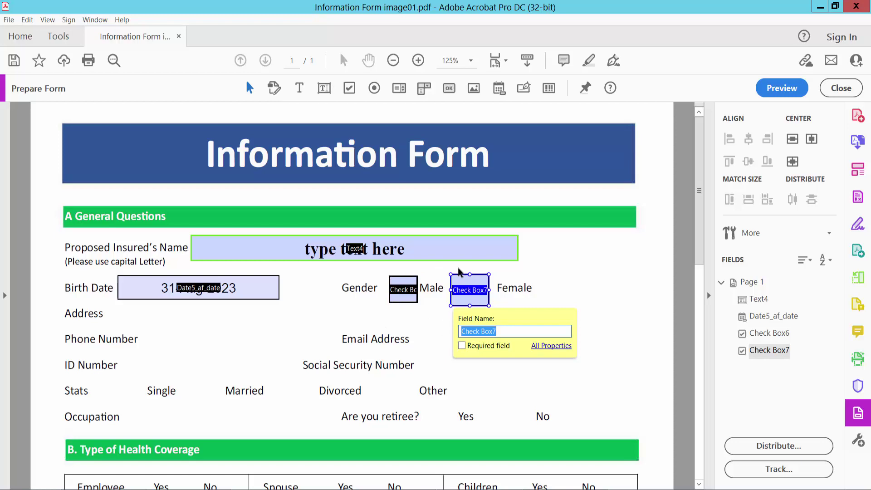
drag(381, 267, 505, 312)
Make the Male and Female check boxes the same size in both width and height
right_click(408, 296)
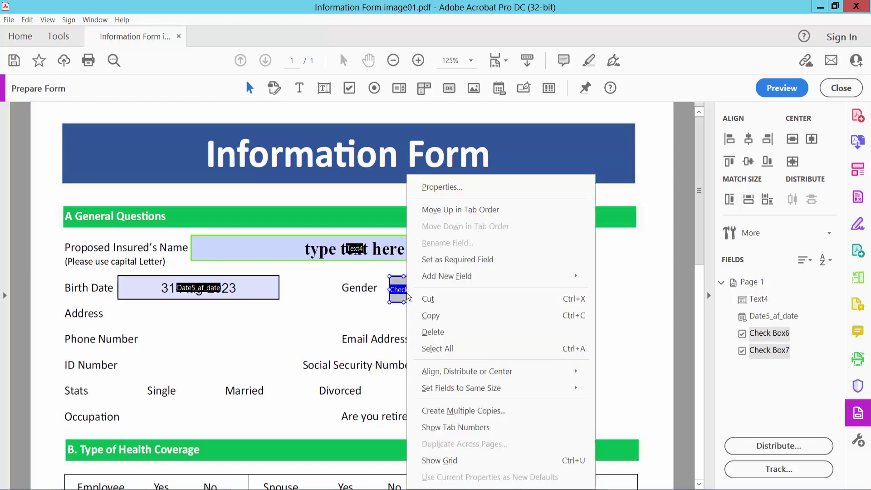
mouse_move(443, 391)
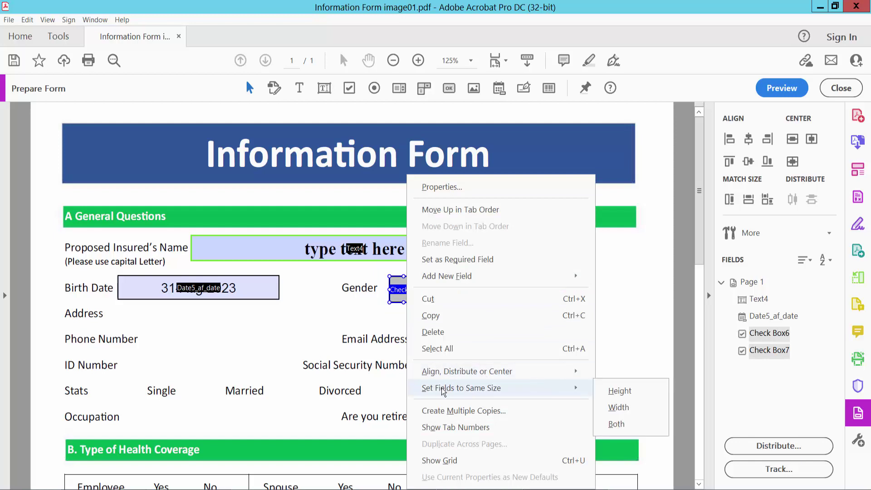
click(616, 424)
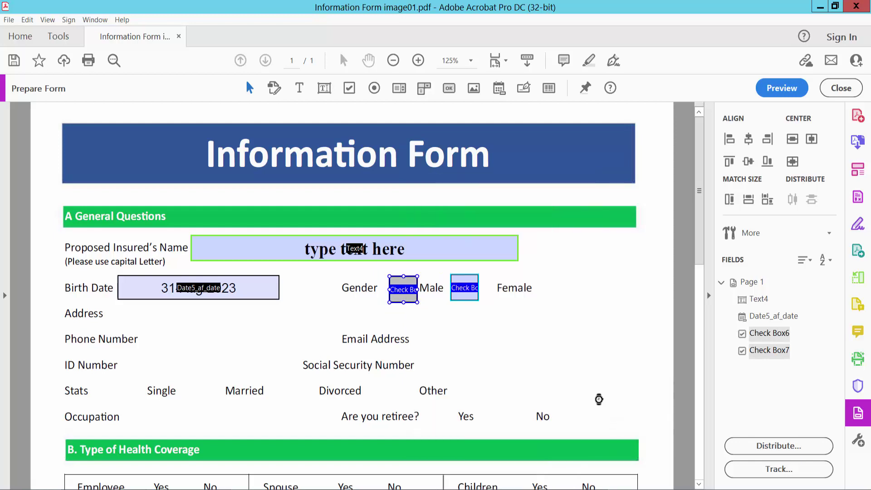
right_click(405, 288)
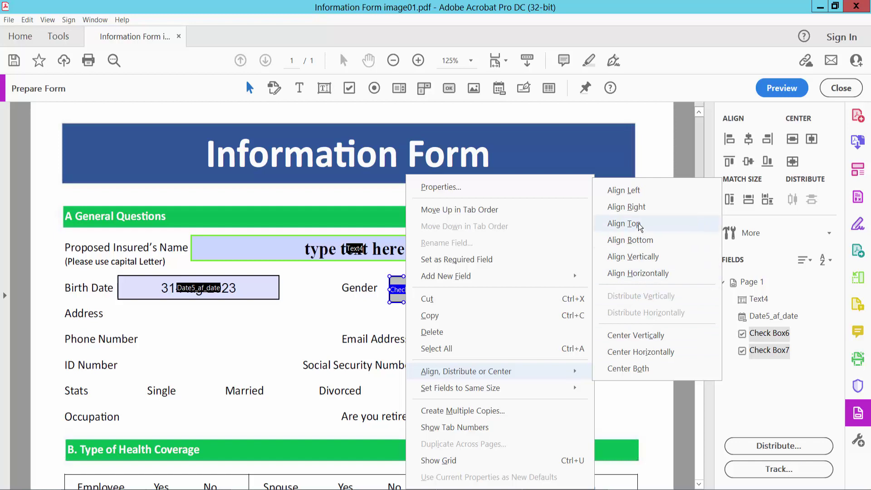
Align the Gender check boxes horizontally and test ticking Male and Female in preview
click(639, 276)
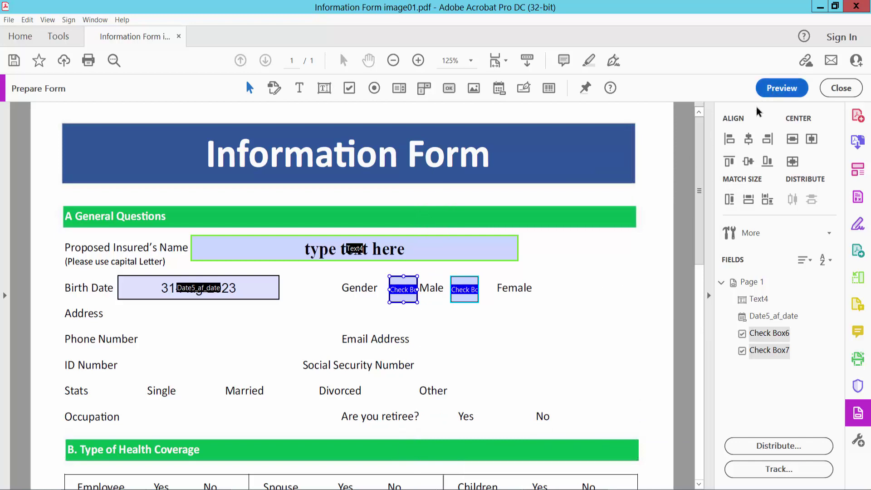
click(782, 89)
click(479, 295)
click(534, 301)
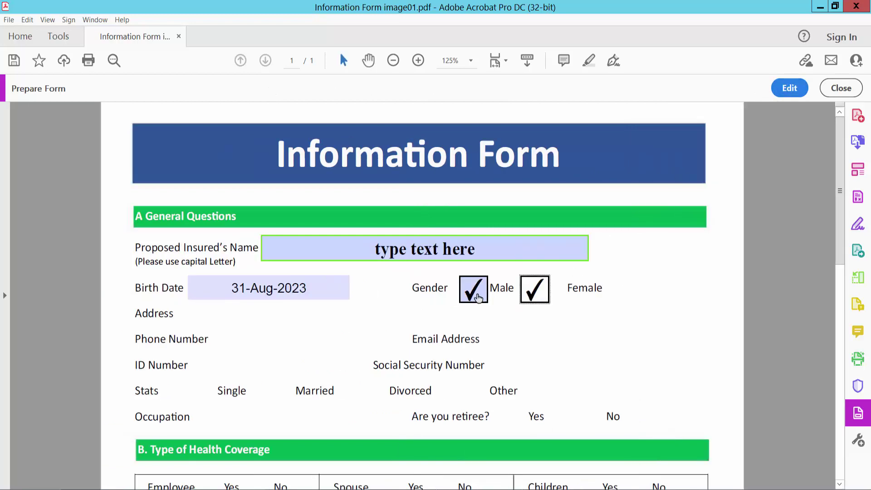
click(475, 294)
click(538, 293)
click(474, 292)
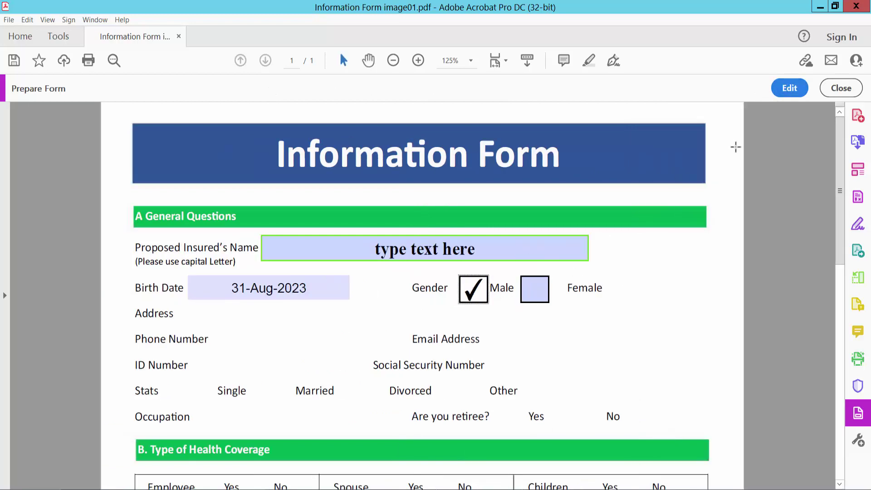
click(791, 88)
Give the Male check box a Circle check style with a red mark colour
right_click(406, 285)
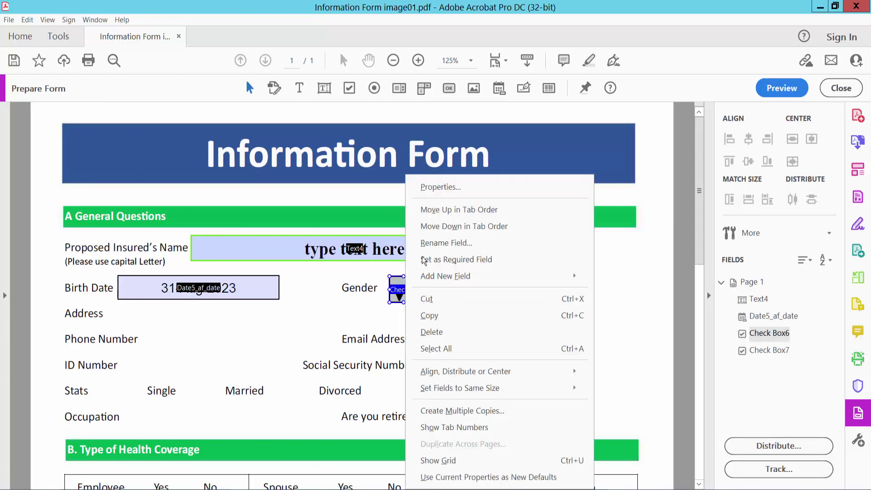
click(428, 185)
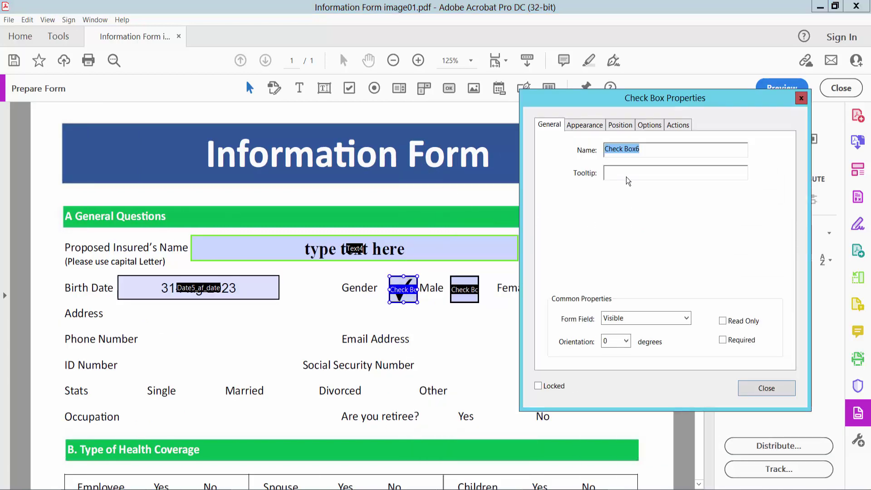
click(650, 127)
click(645, 149)
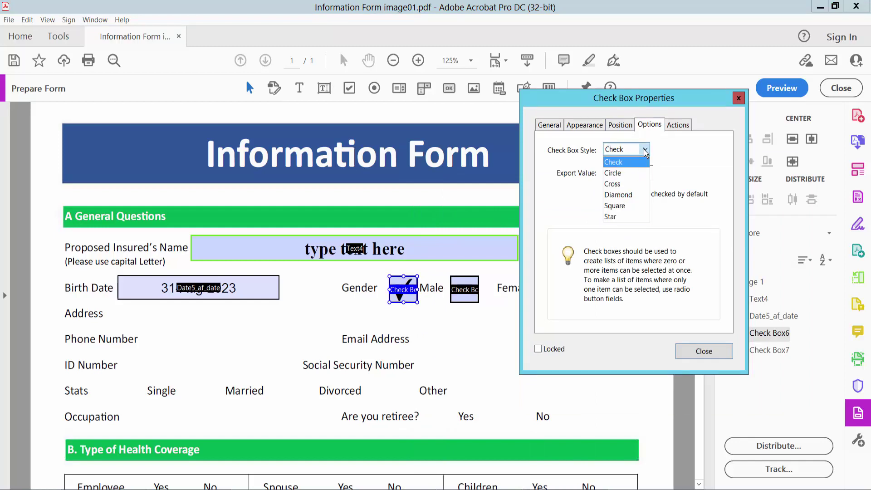
click(621, 173)
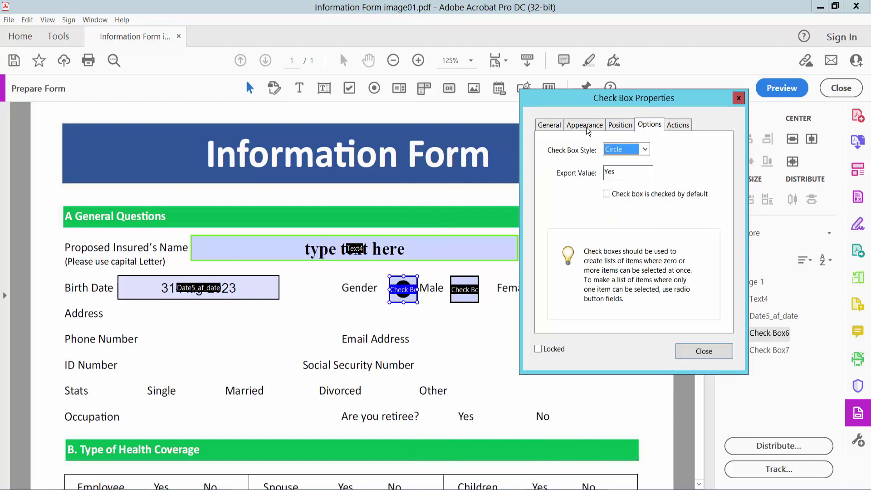
click(585, 125)
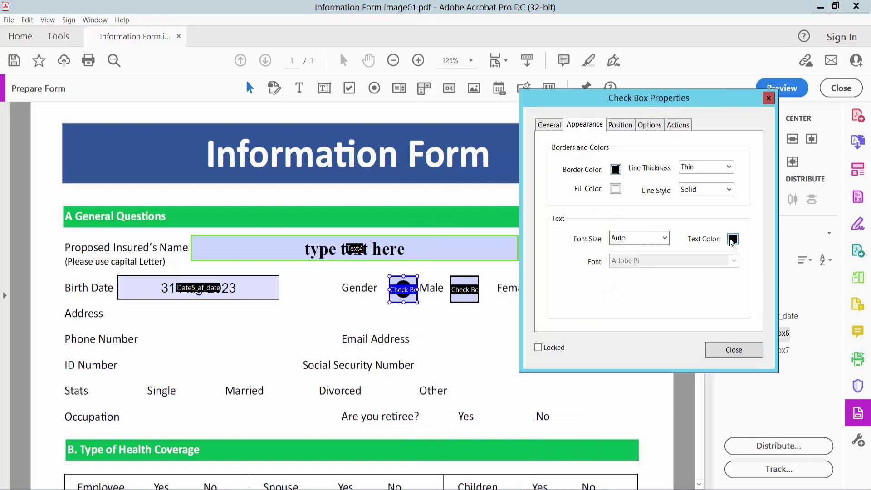
click(732, 239)
click(753, 265)
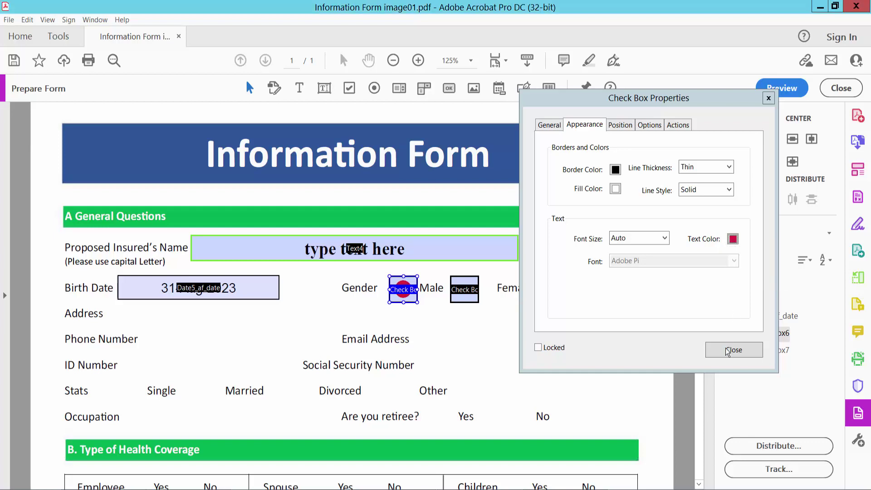
click(728, 353)
Preview the form and test the Gender boxes, leaving both Male and Female ticked
click(782, 88)
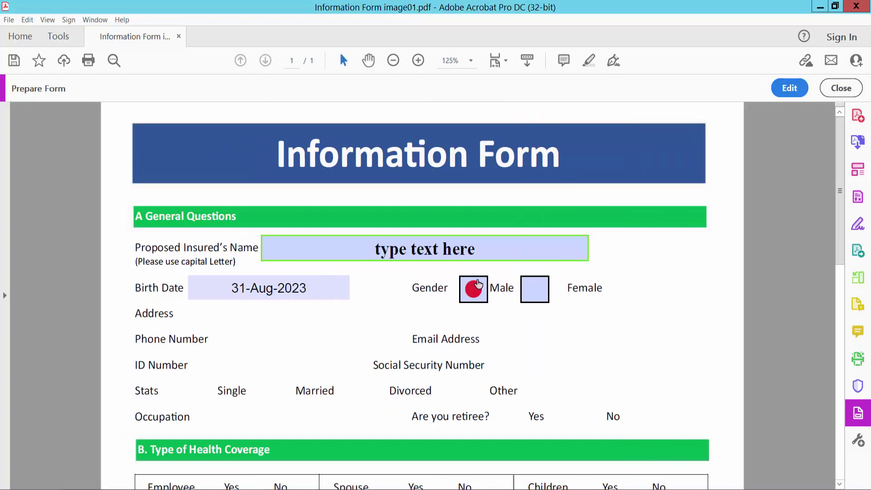
click(479, 285)
click(529, 287)
click(473, 288)
Add a new text field beside Phone Number
scroll(399, 247, down, 3)
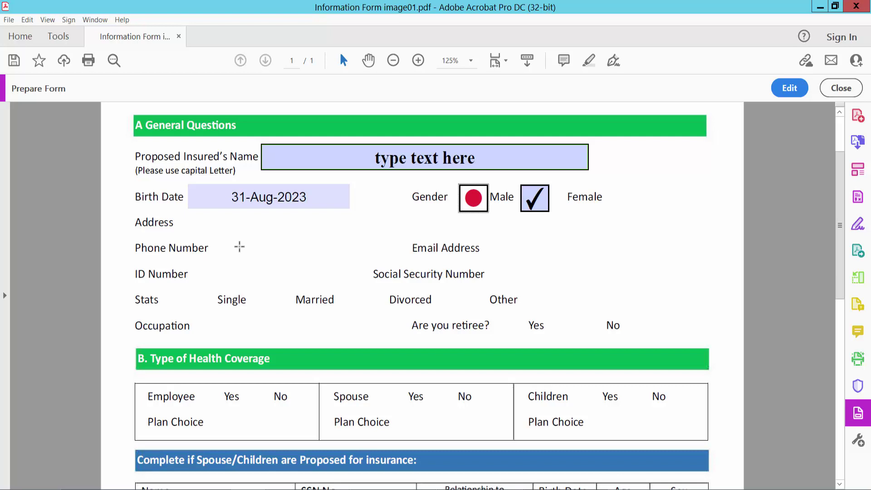
click(793, 89)
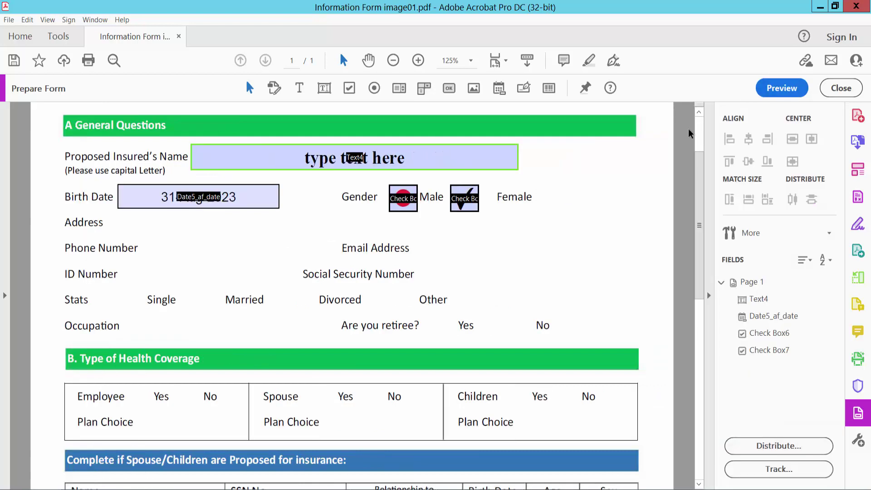
click(326, 87)
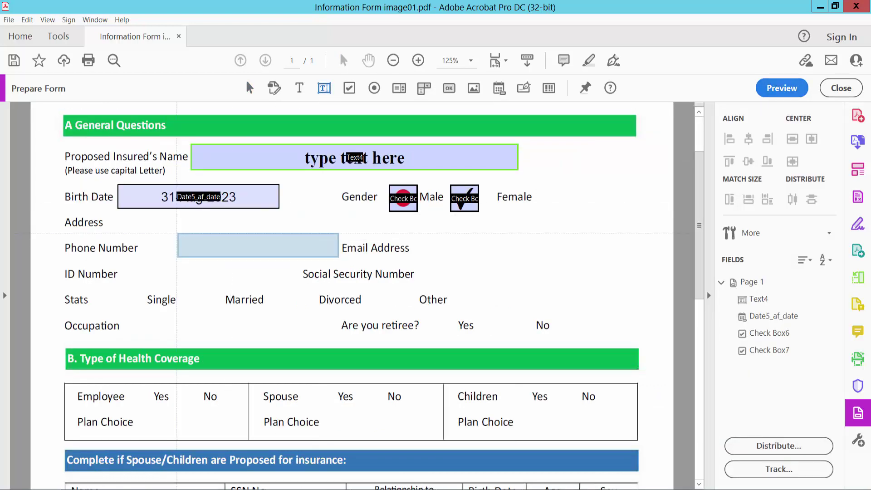
click(140, 237)
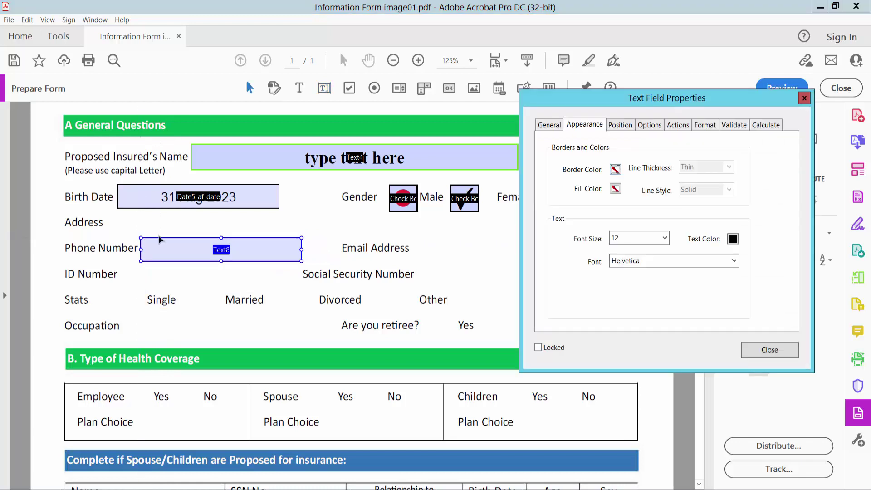
Set the field's font size to Auto and format it as a Number with 0 decimal places
click(665, 237)
click(636, 249)
click(705, 126)
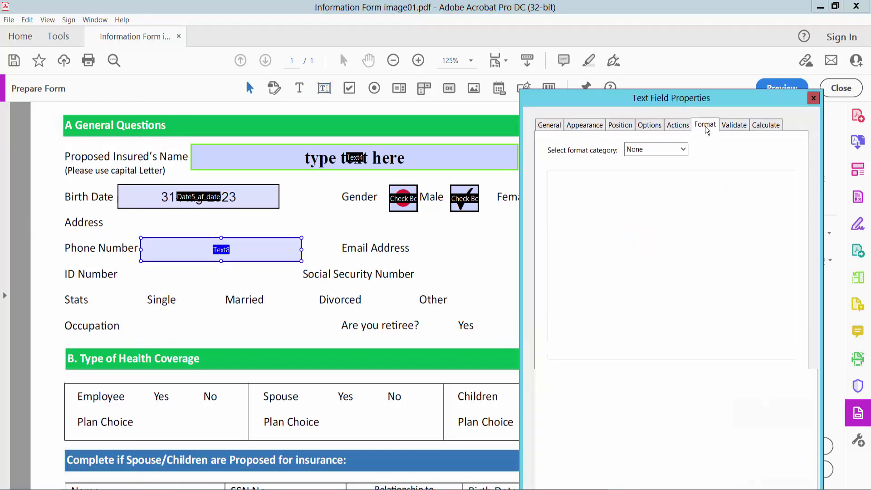
click(683, 150)
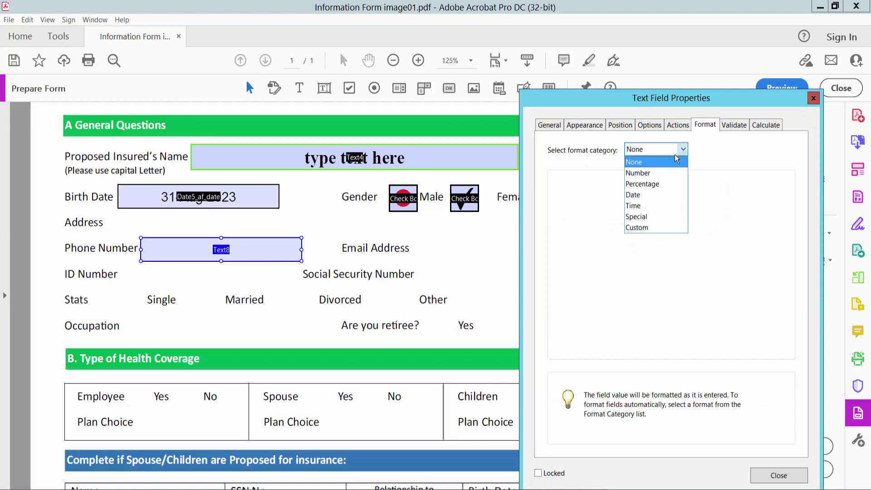
click(638, 173)
click(674, 196)
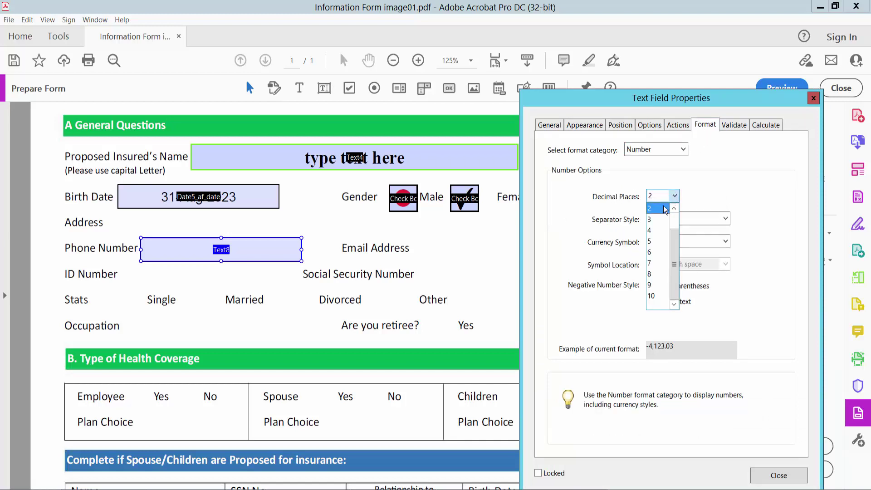
click(652, 209)
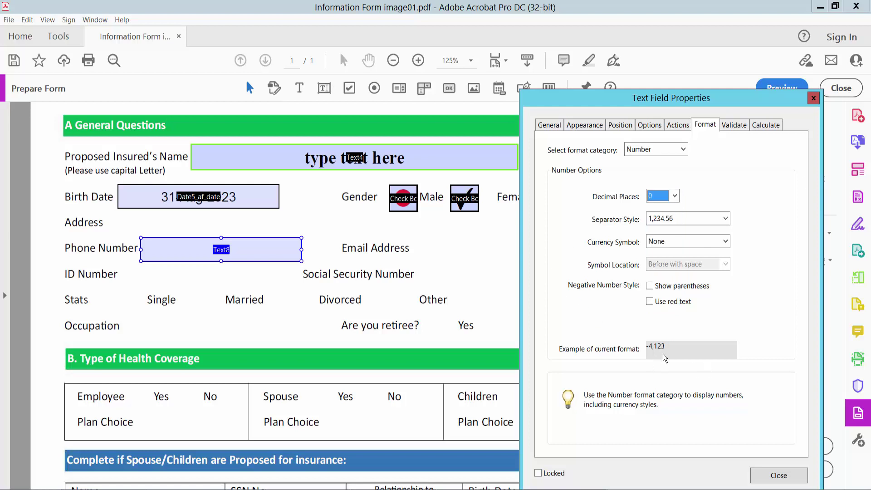
click(773, 476)
In preview, enter 44785 in the Phone Number field and review the policy section
click(782, 88)
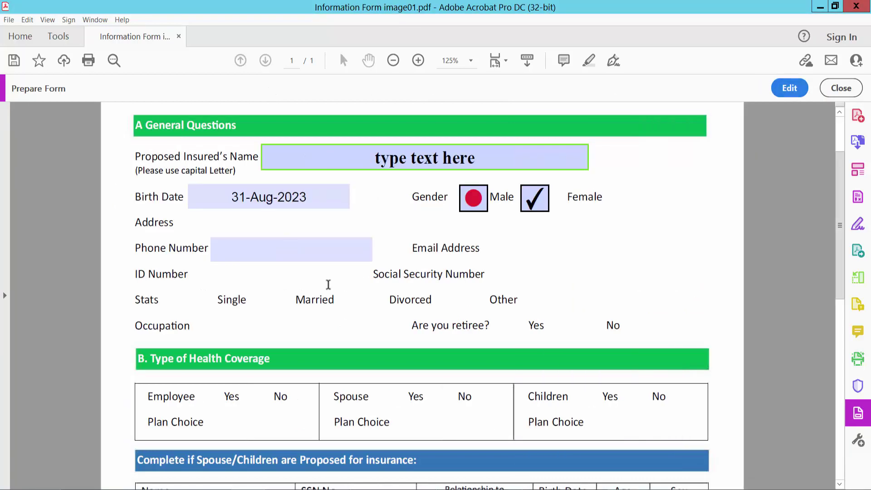
click(291, 250)
text(4)
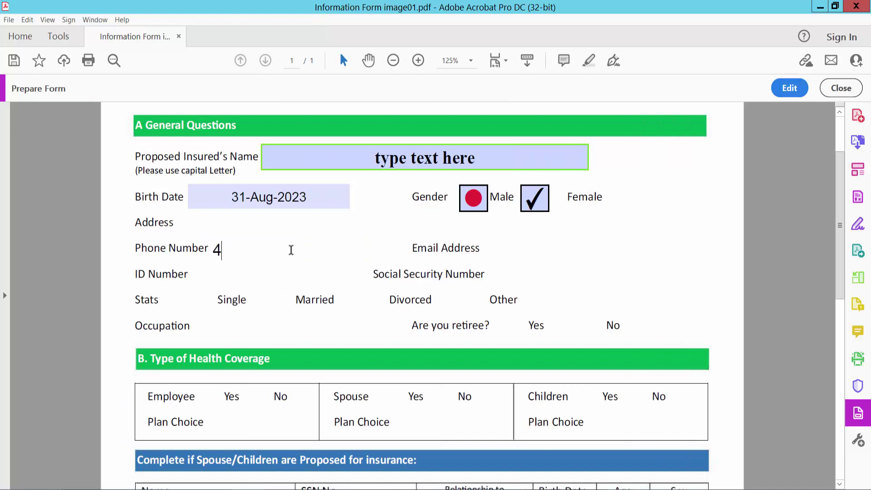
text(4785)
scroll(508, 227, down, 3)
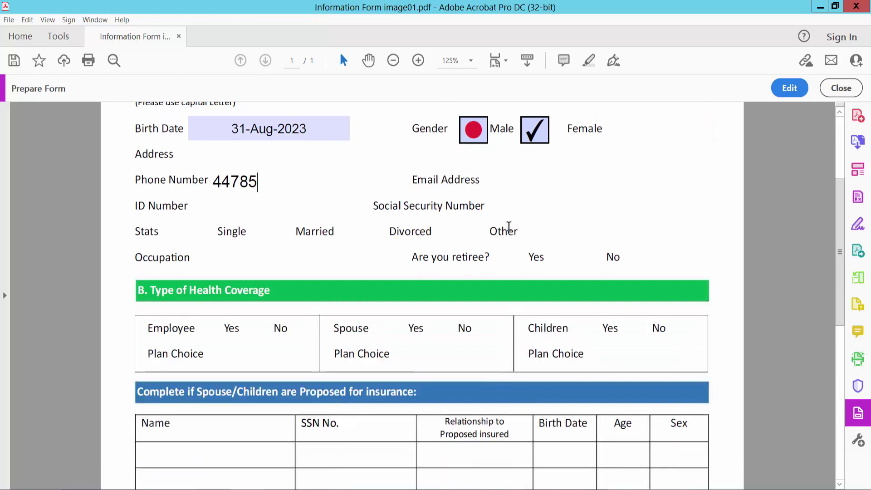
scroll(509, 226, down, 10)
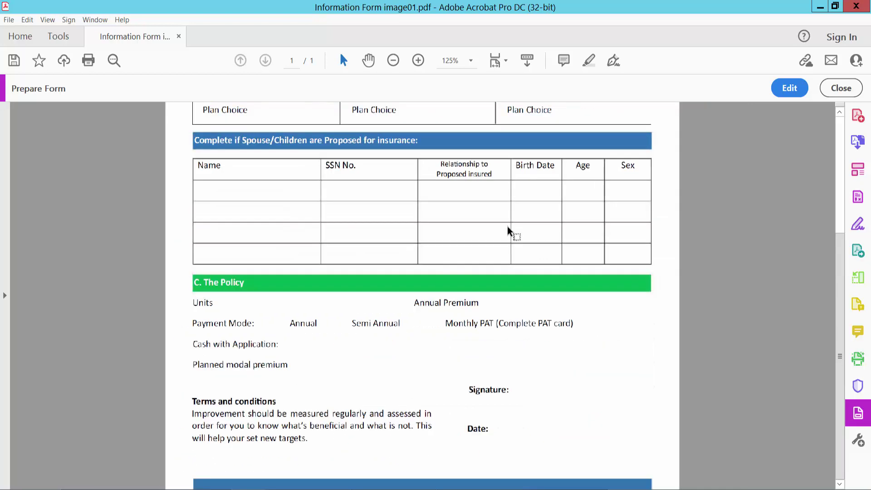
scroll(507, 226, down, 2)
scroll(479, 331, up, 3)
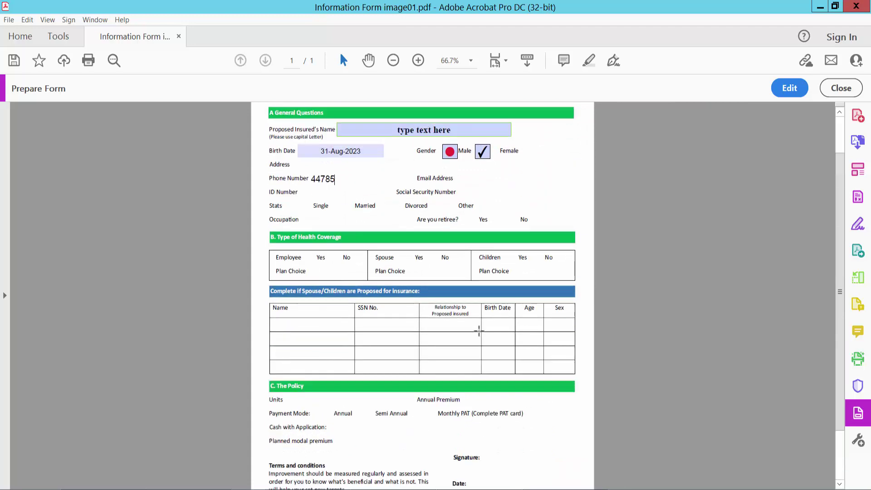
scroll(479, 329, down, 4)
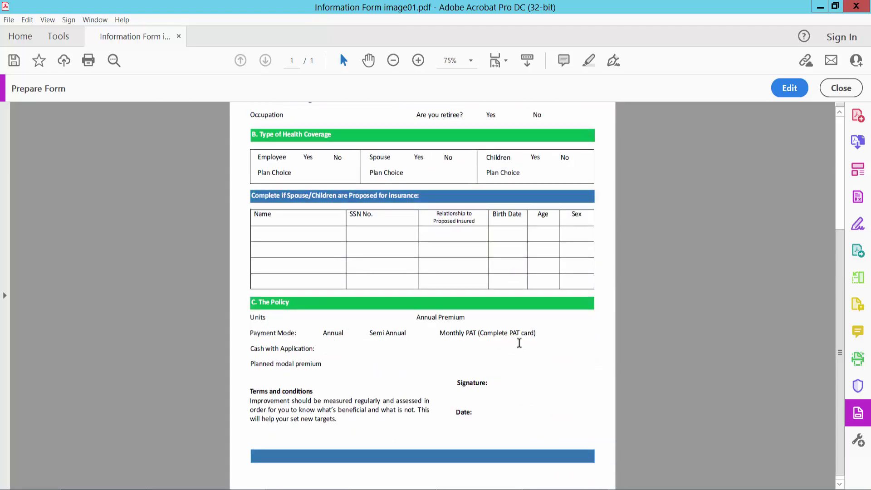
scroll(530, 342, up, 1)
scroll(530, 342, up, 2)
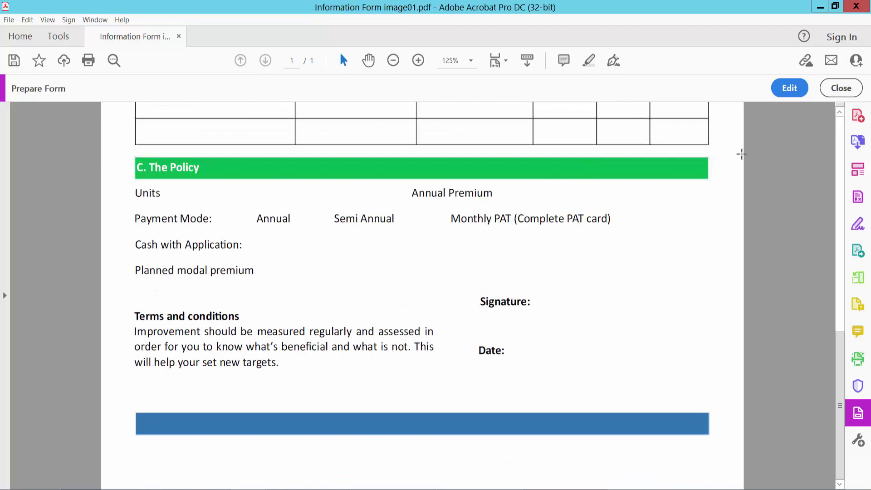
Draw a digital signature field beside Signature: and preview the form
click(789, 88)
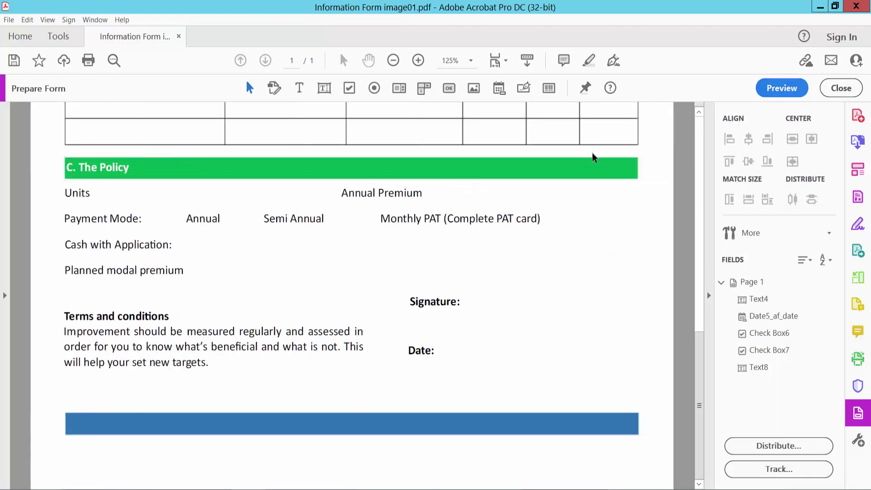
click(524, 88)
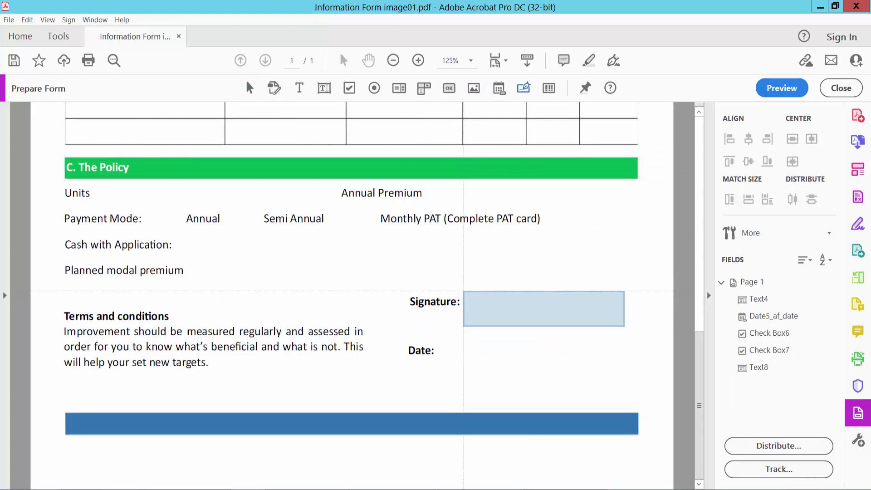
drag(463, 289, 611, 334)
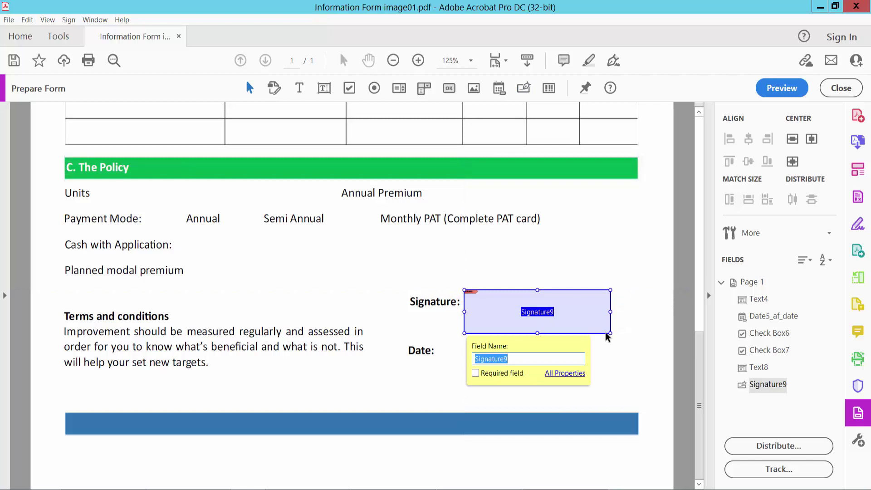
click(777, 84)
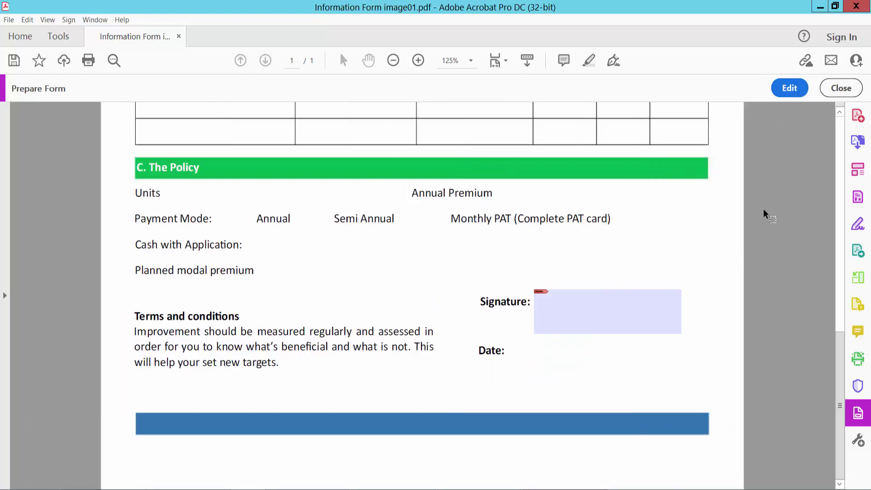
Try the signature field, cancel the Digital ID setup, and close Prepare Form
click(584, 304)
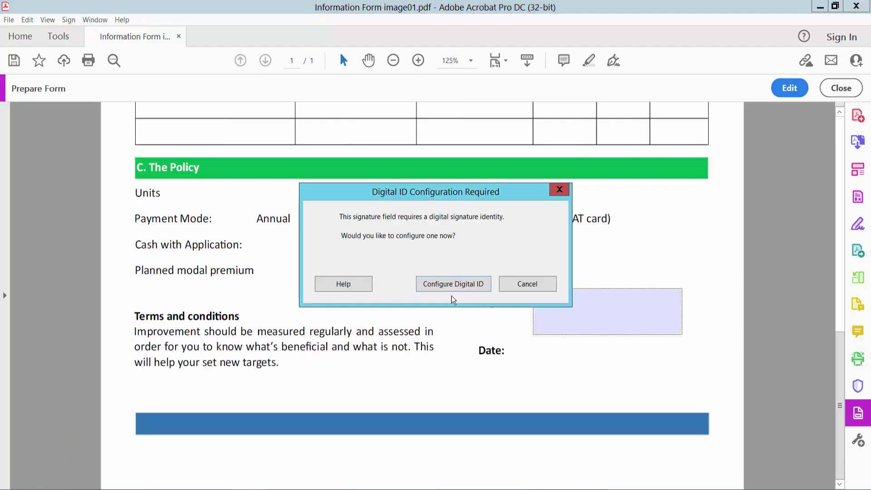
click(462, 284)
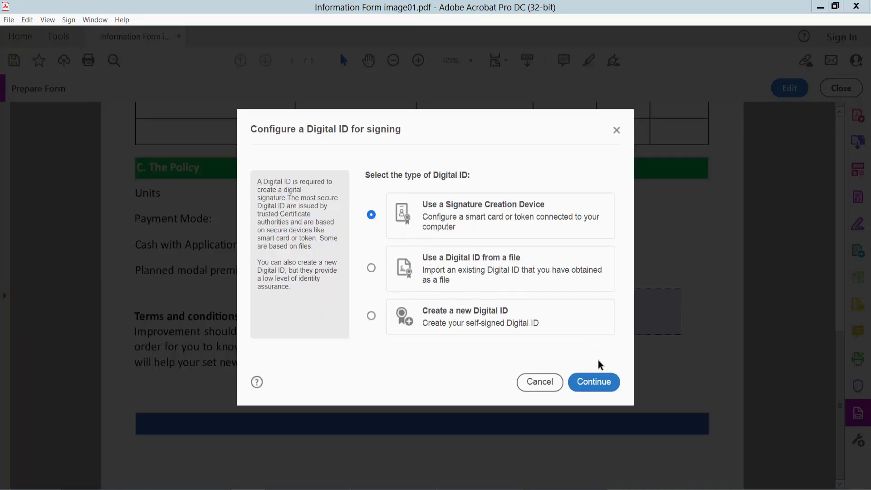
click(540, 382)
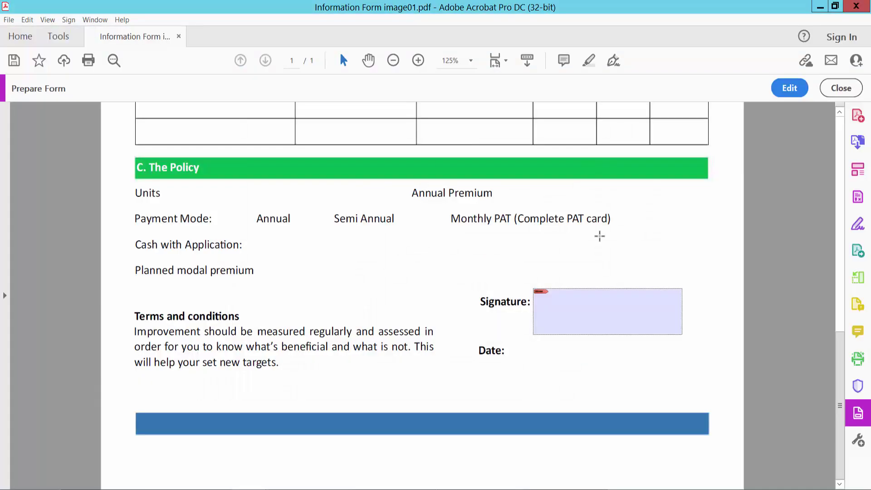
click(840, 88)
Save Information Form image01.pdf from the top of the page and clear the selection
scroll(449, 188, down, 2)
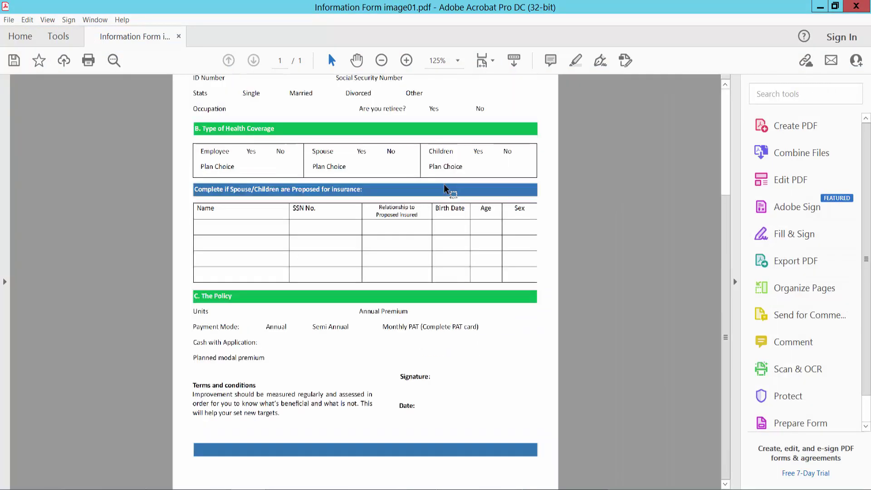
scroll(445, 185, up, 3)
scroll(444, 184, up, 1)
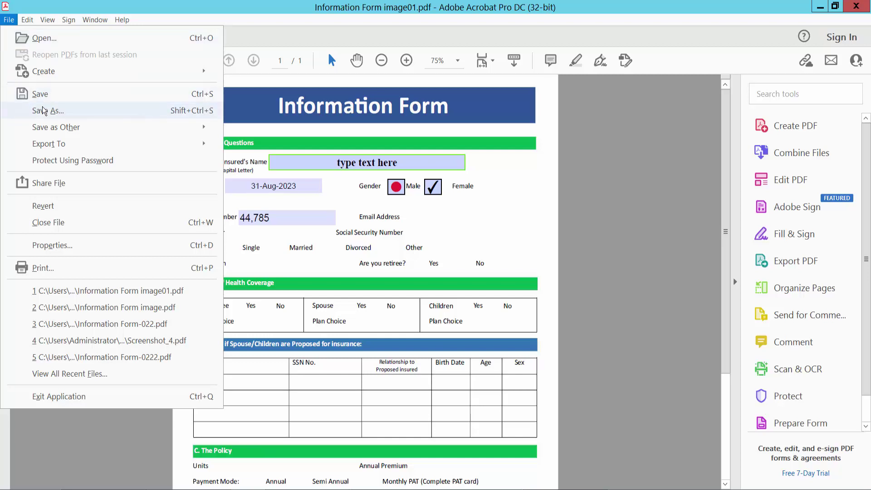
click(519, 221)
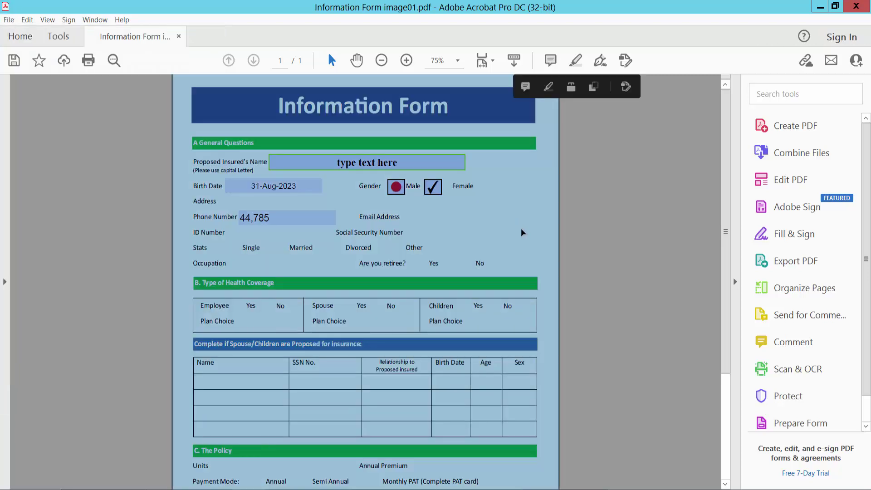
key(Escape)
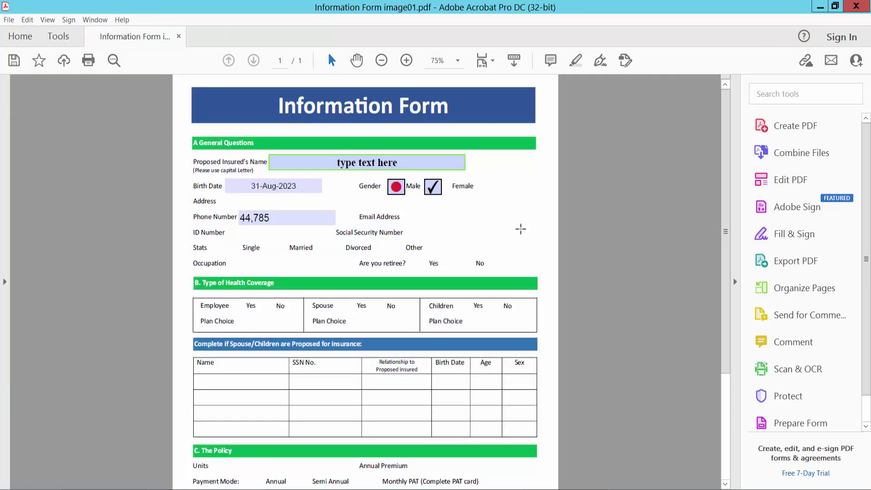